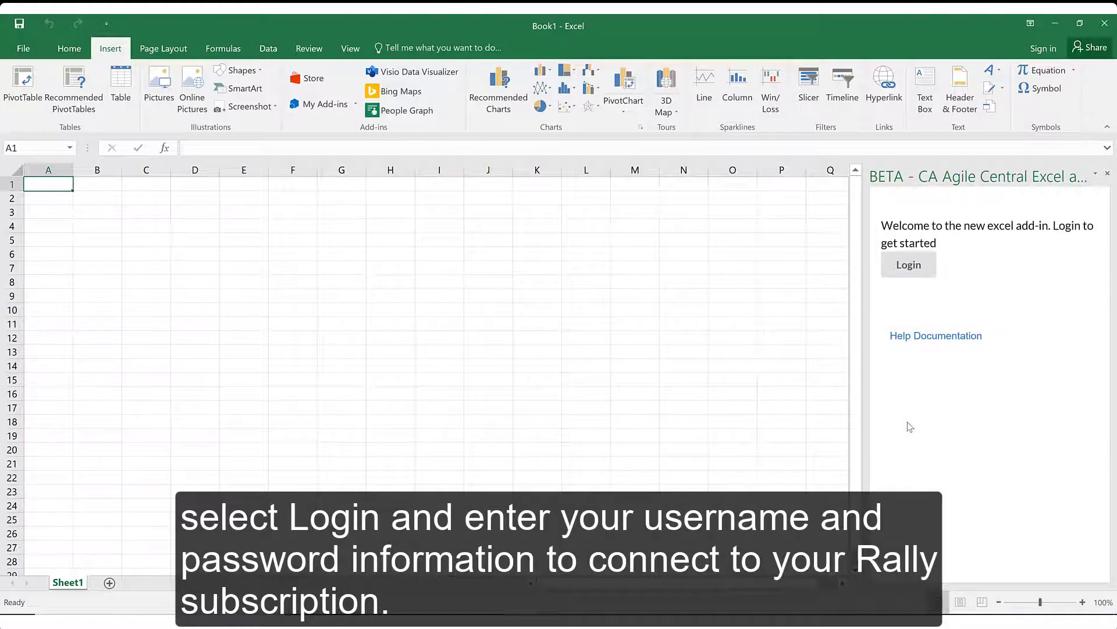
- Log the CA Agile Central add-in into Rally with the account's username and password
click(683, 331)
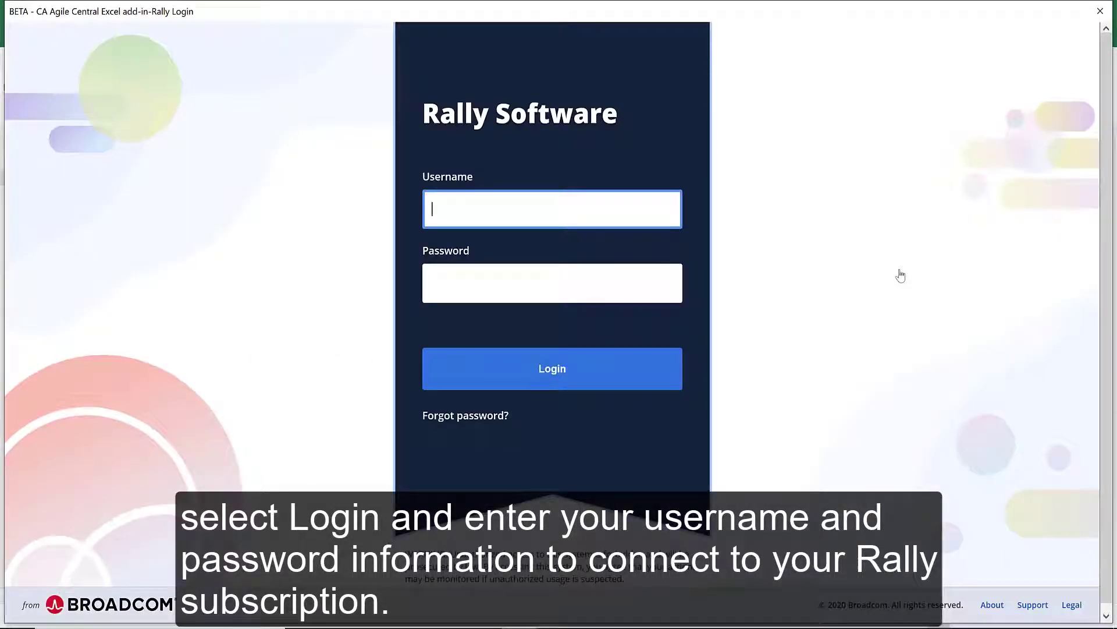
key(Tab)
text(************)
key(Tab)
key(Return)
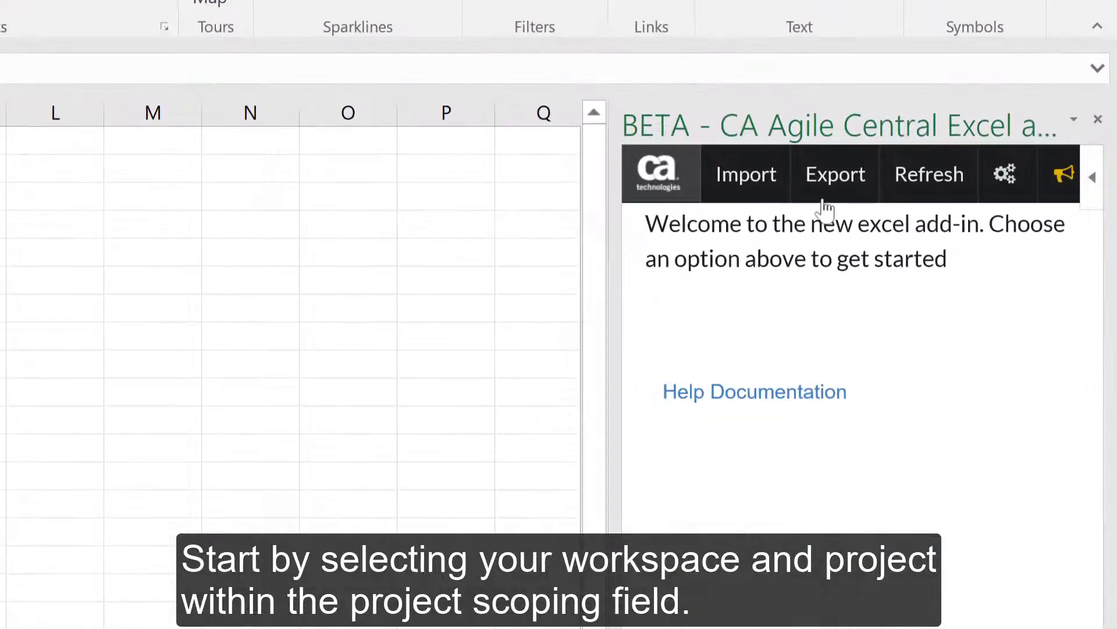
- Open Export and scope it to 2019_RSE_Integrations_Workspace with the API Team project
click(980, 203)
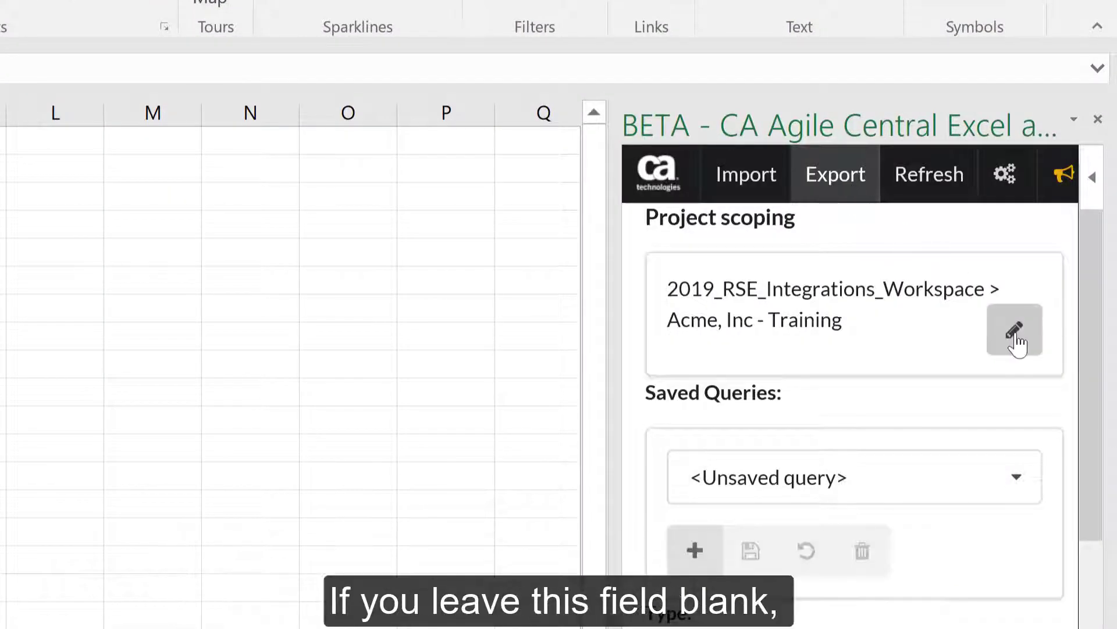
click(1017, 342)
click(1045, 504)
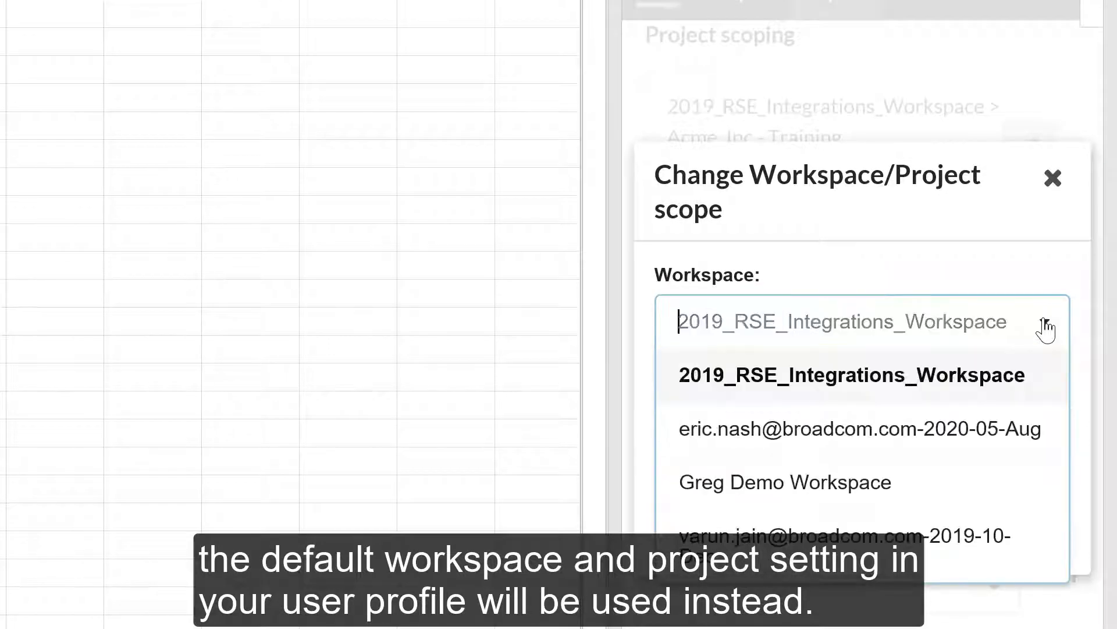
click(1046, 327)
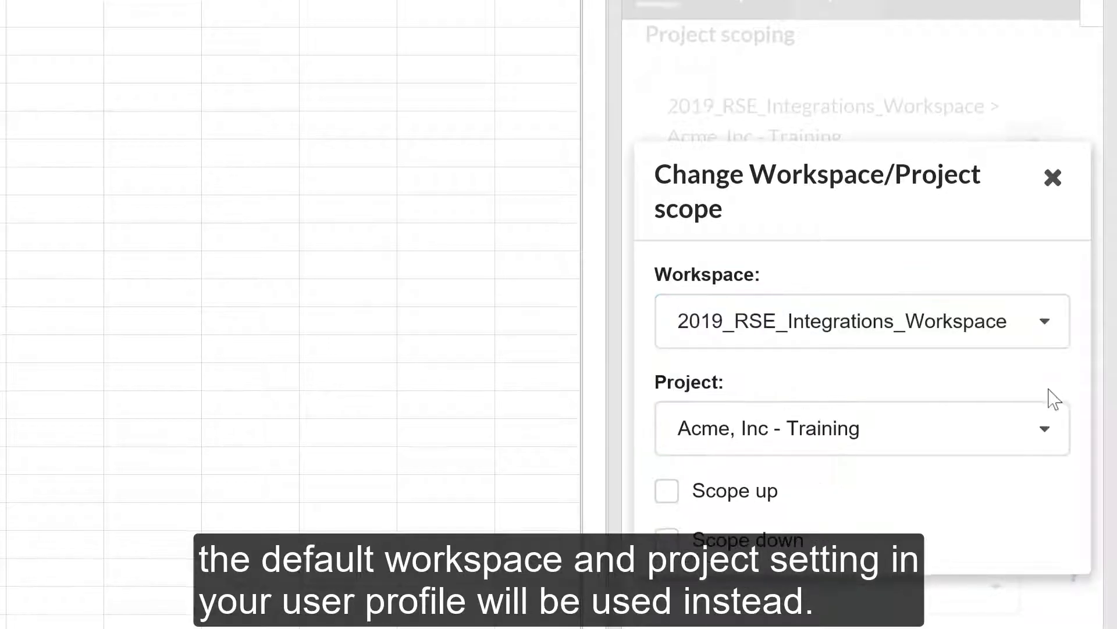
click(1045, 429)
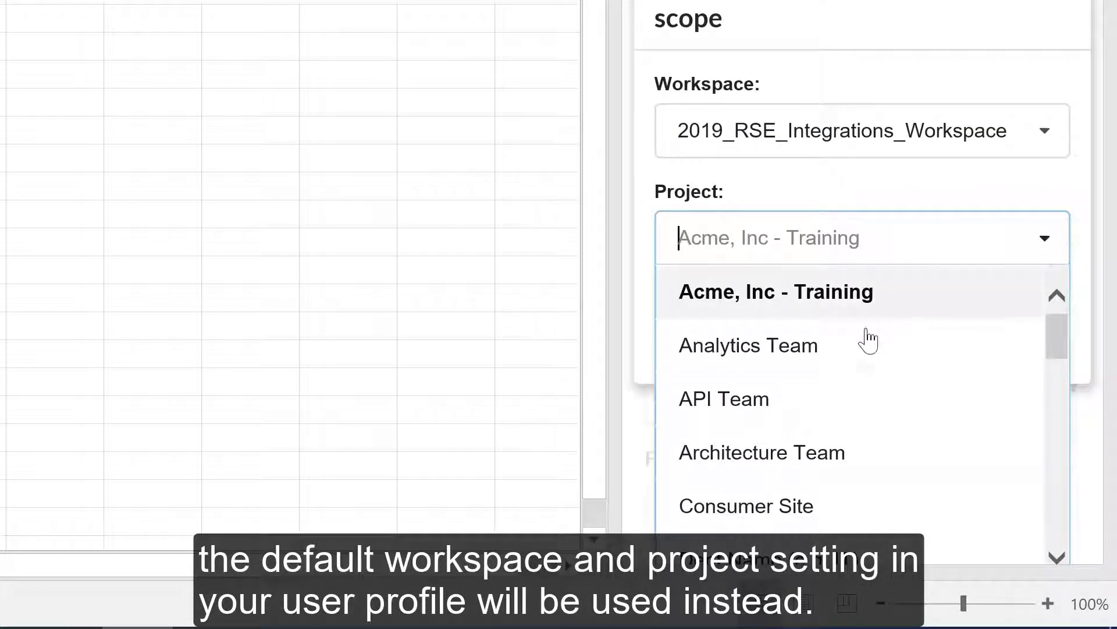
click(743, 406)
click(731, 400)
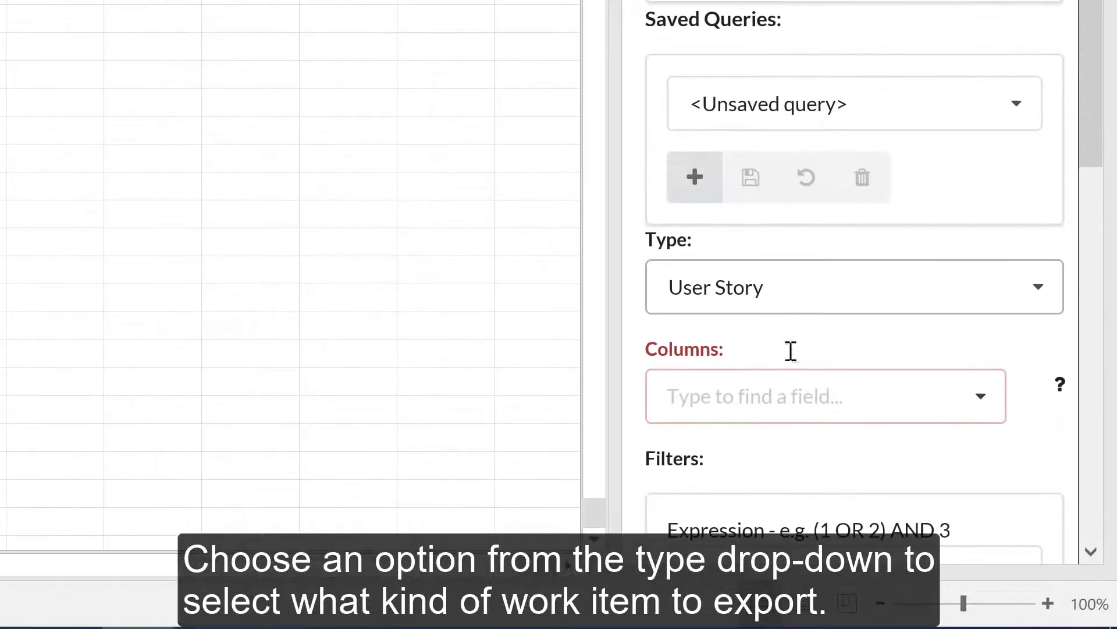
- Keep User Story as the export type and add Description as its only column
click(1078, 443)
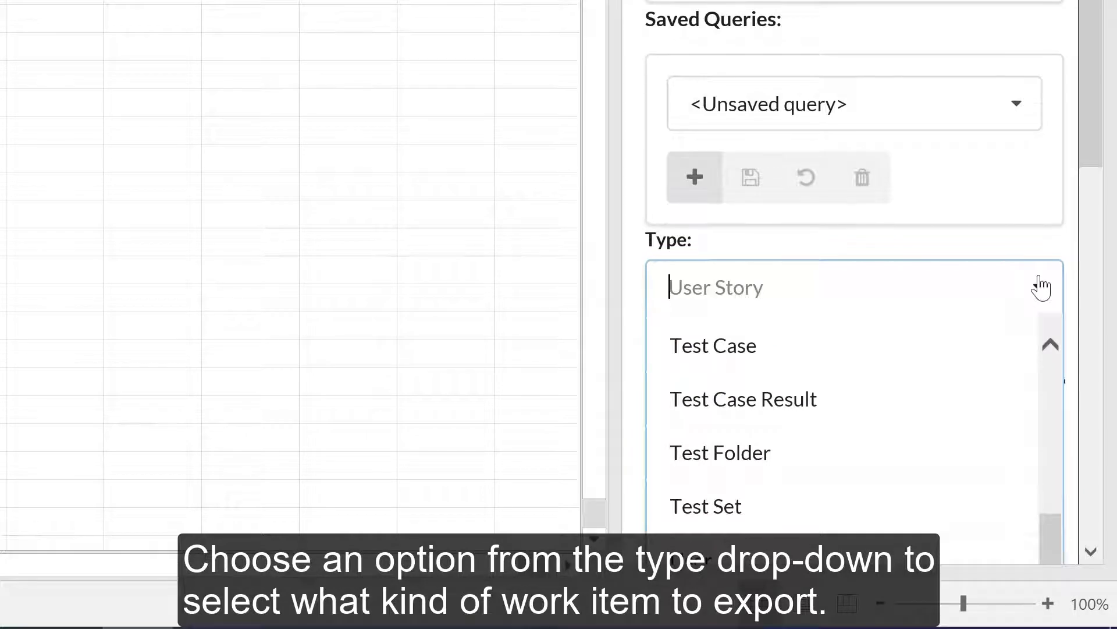
click(1041, 286)
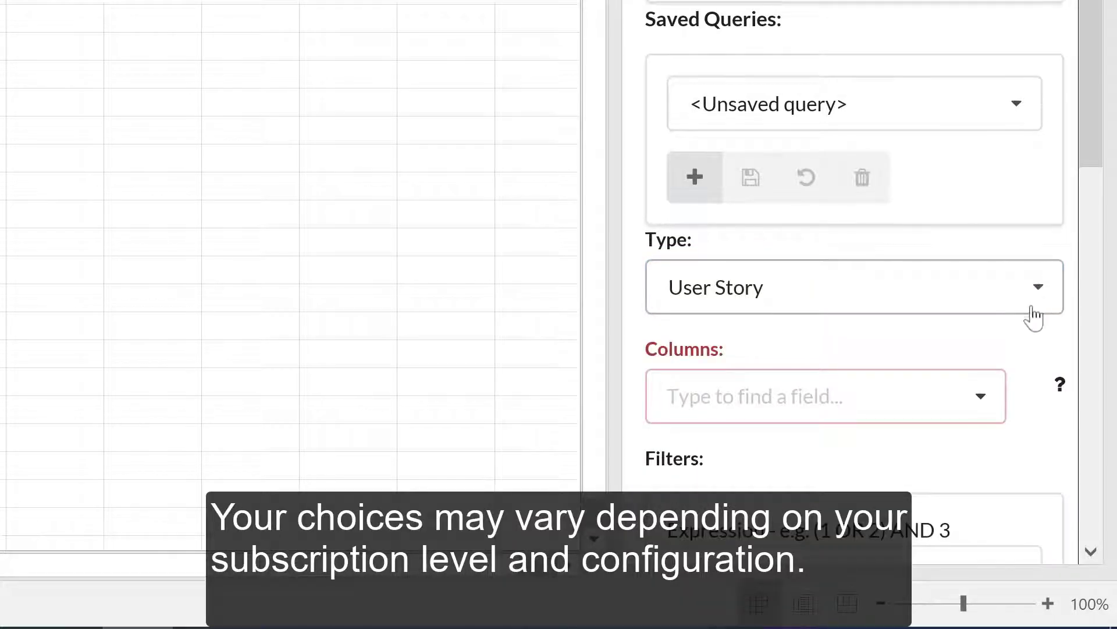
scroll(1033, 320, down, 3)
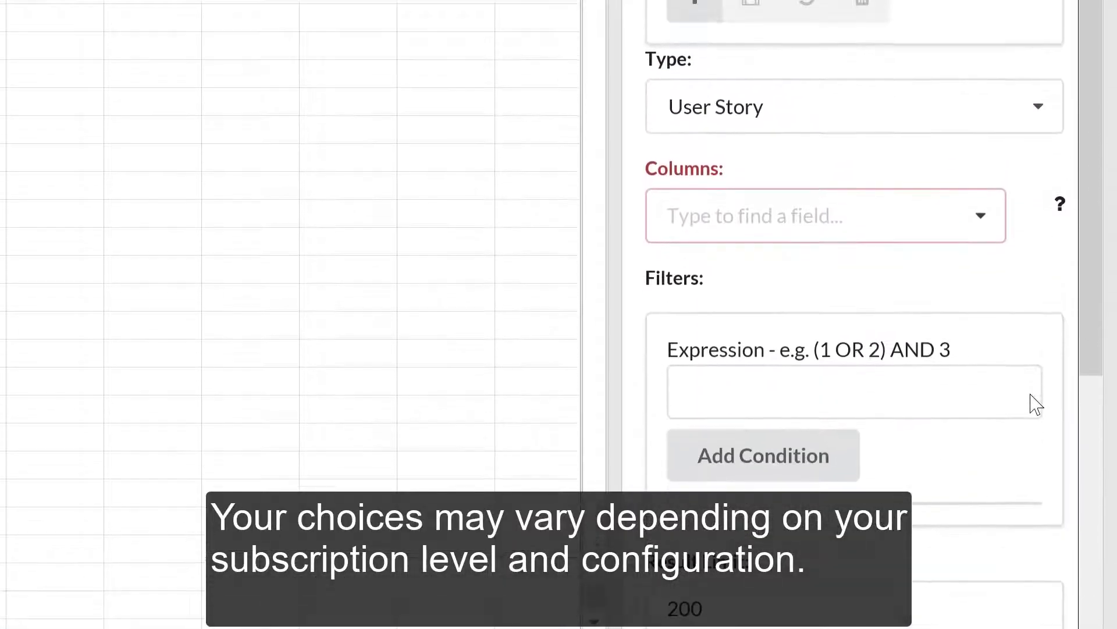
scroll(1032, 391, up, 2)
click(982, 326)
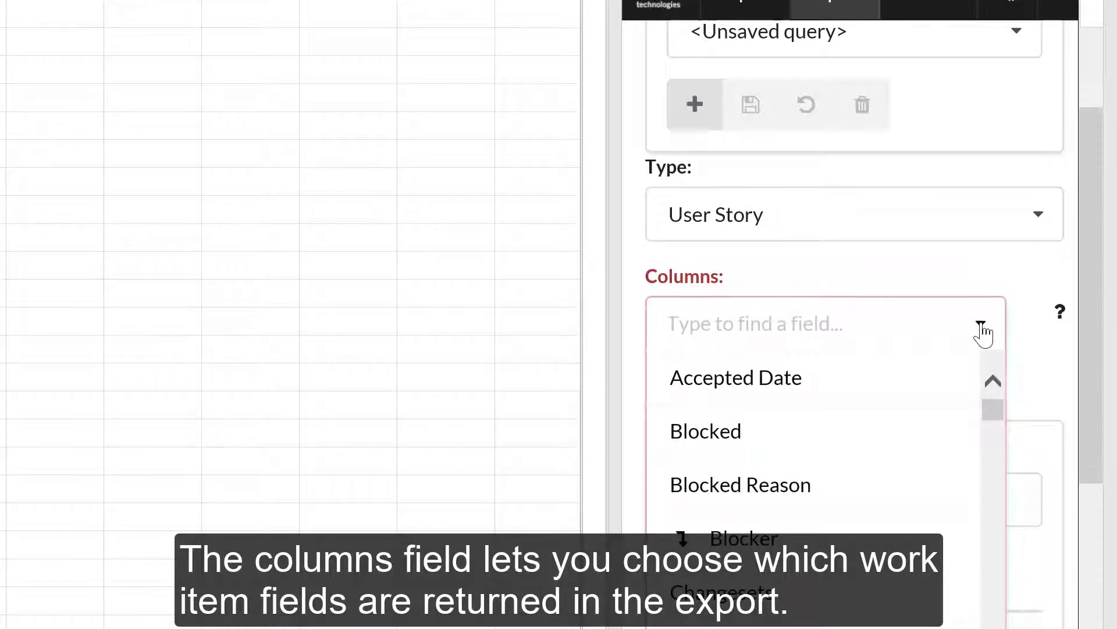
drag(992, 417, 998, 436)
drag(999, 256, 998, 256)
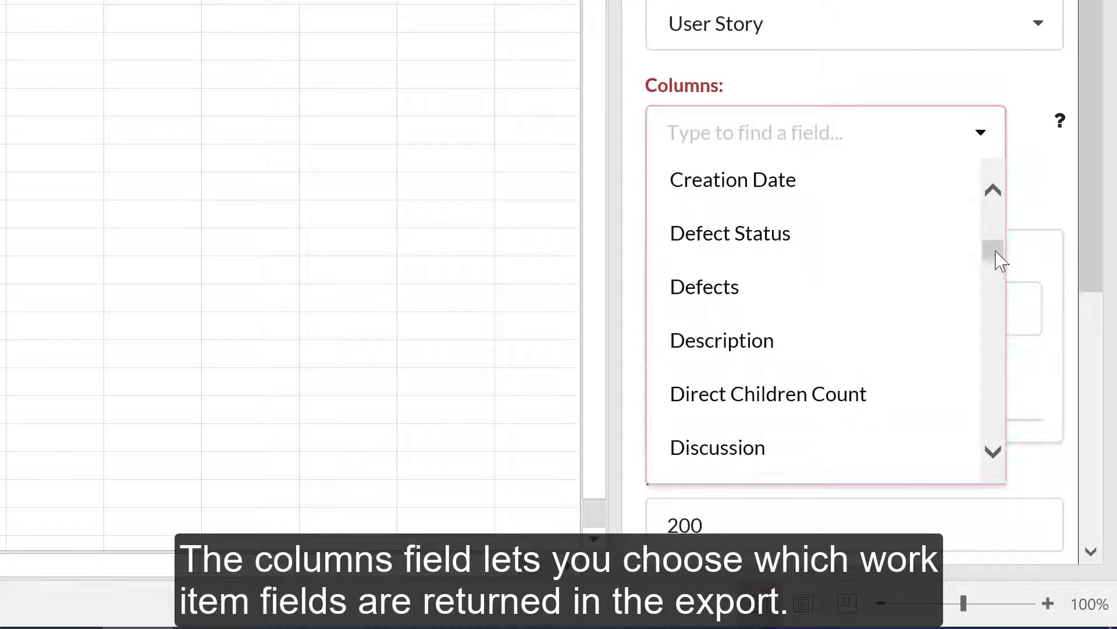
click(745, 339)
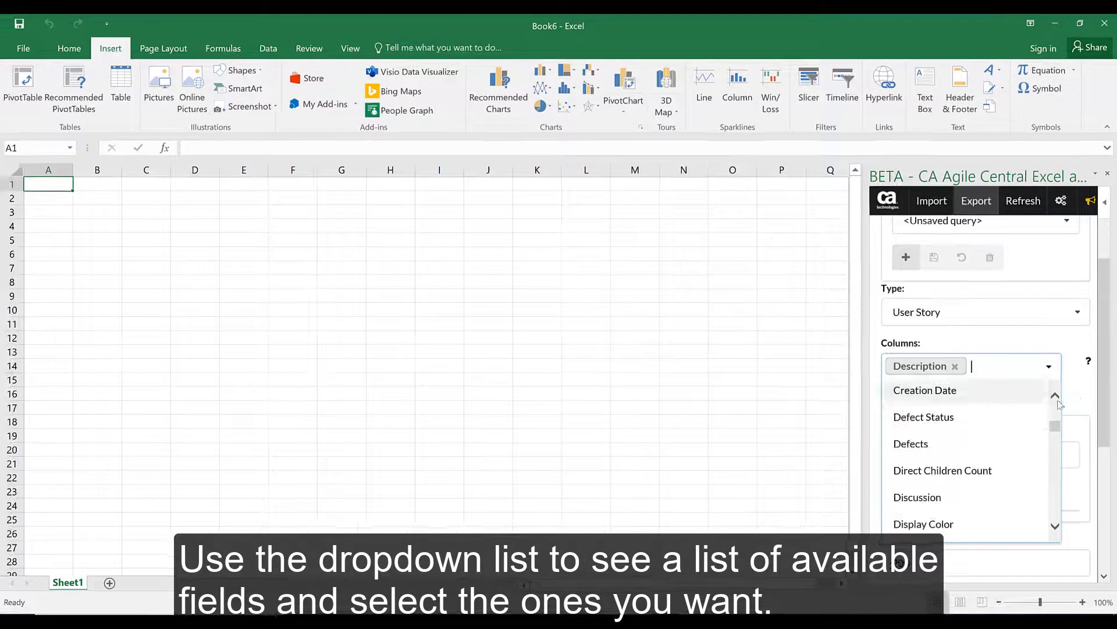
click(1076, 396)
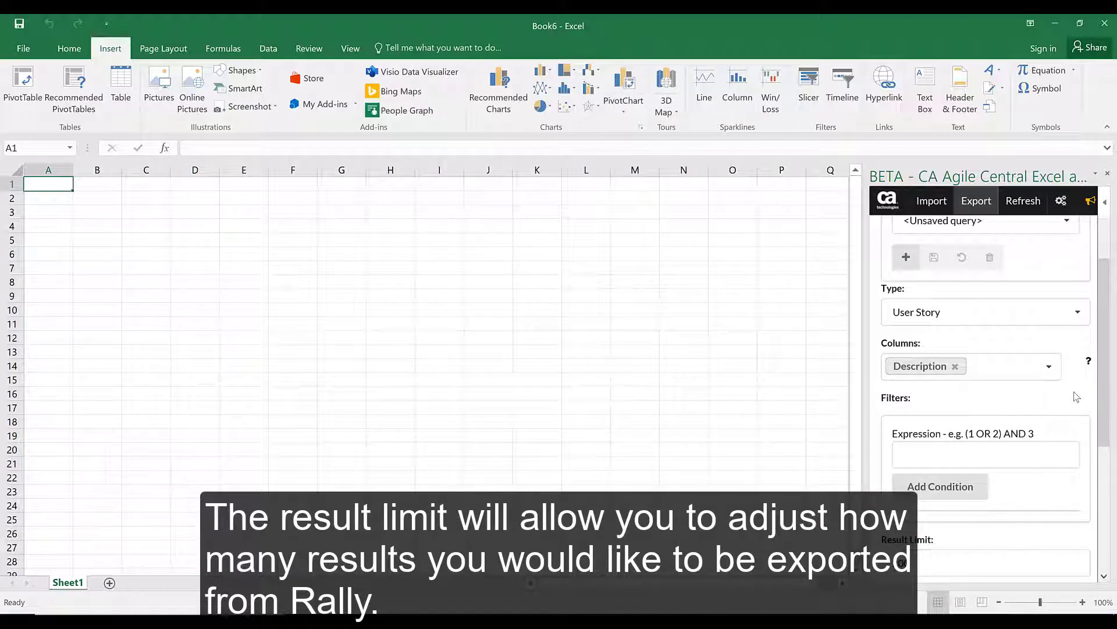
- Change Result Limit to 50, keep Object ID ascending sort, and check the target sheet options
scroll(1076, 396, down, 3)
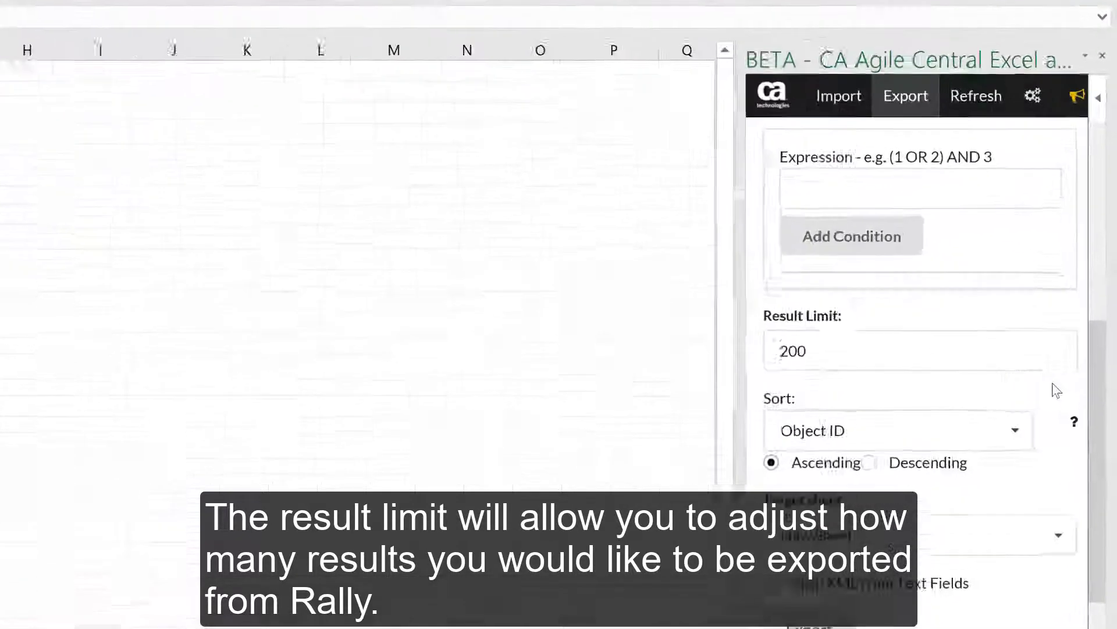
click(871, 346)
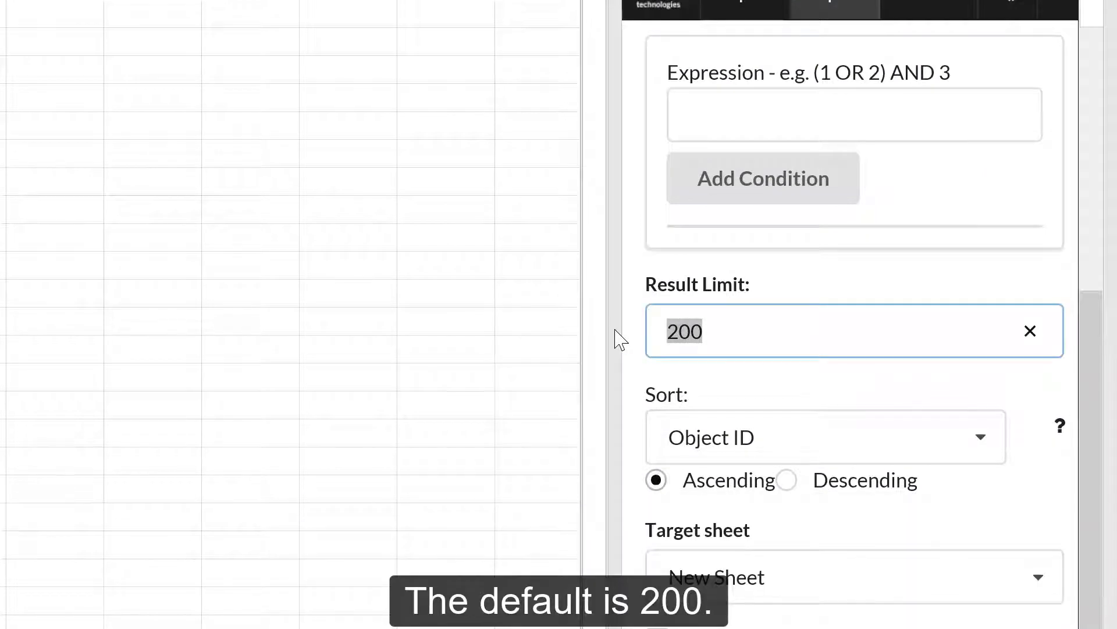
text(50)
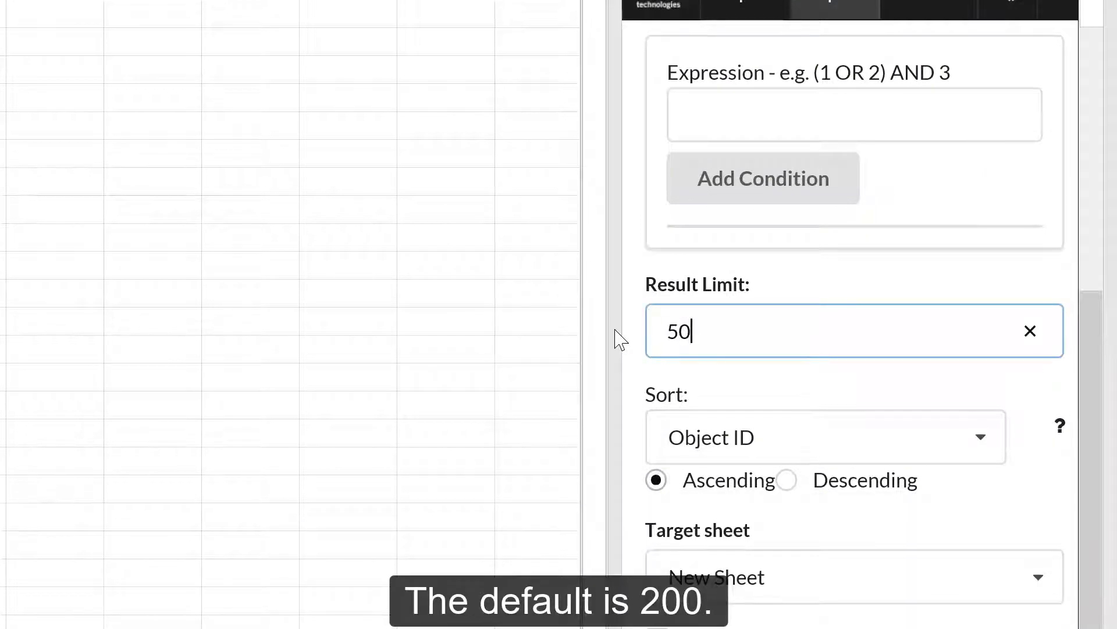
click(731, 378)
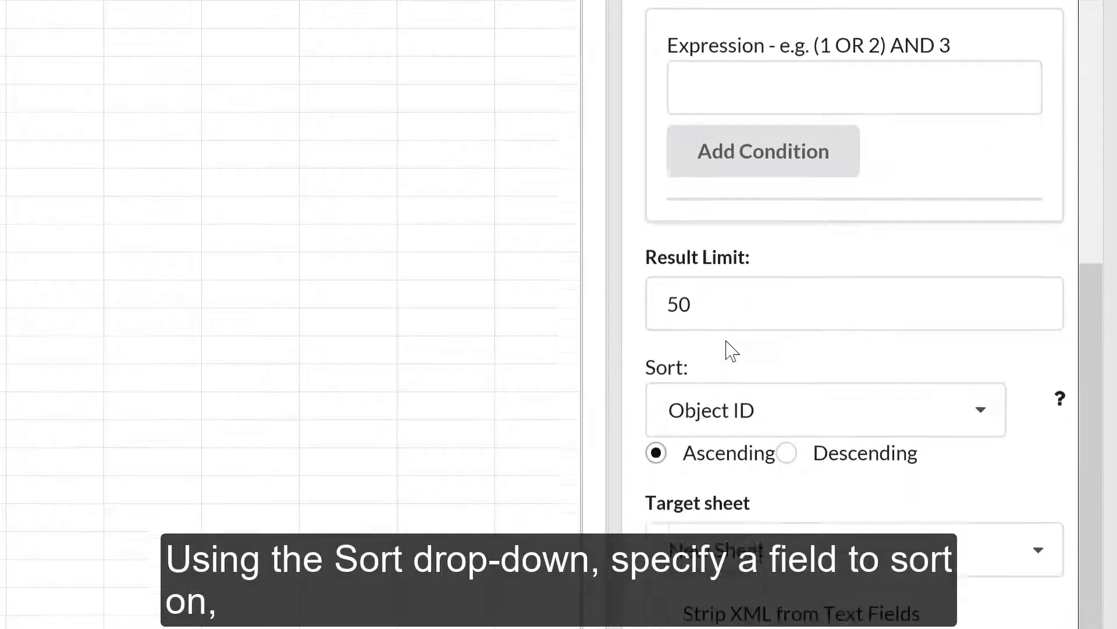
click(984, 248)
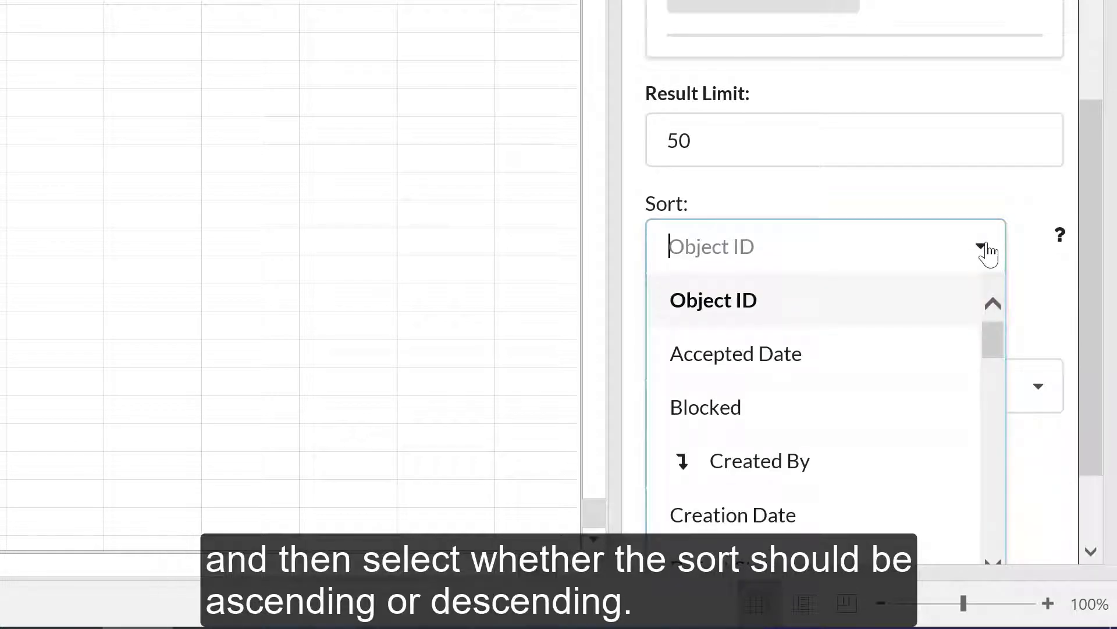
click(983, 249)
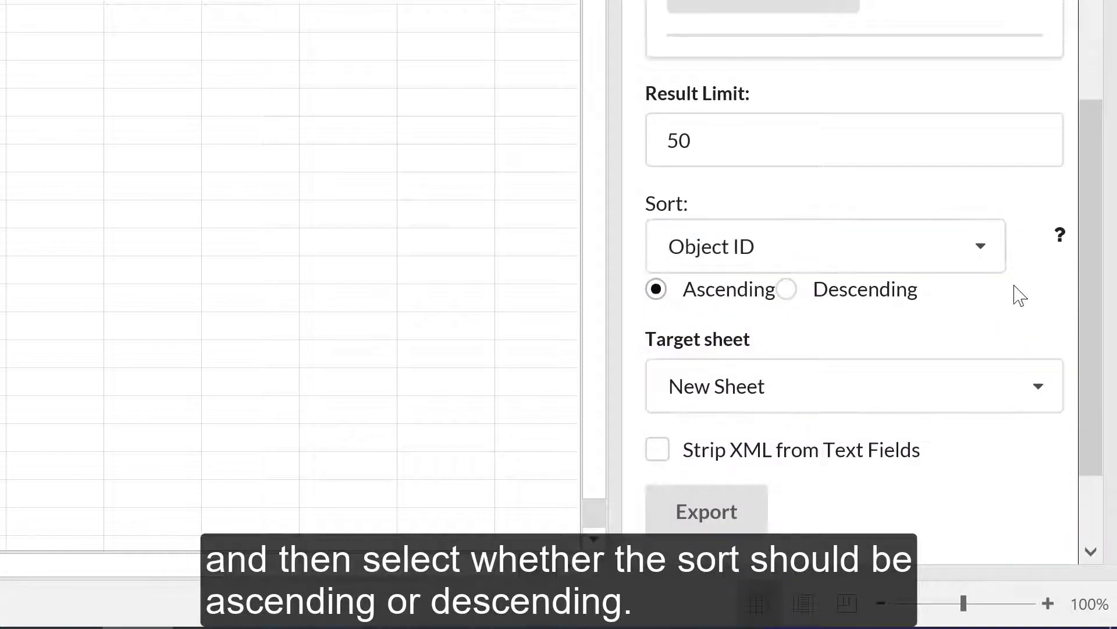
scroll(1020, 295, down, 3)
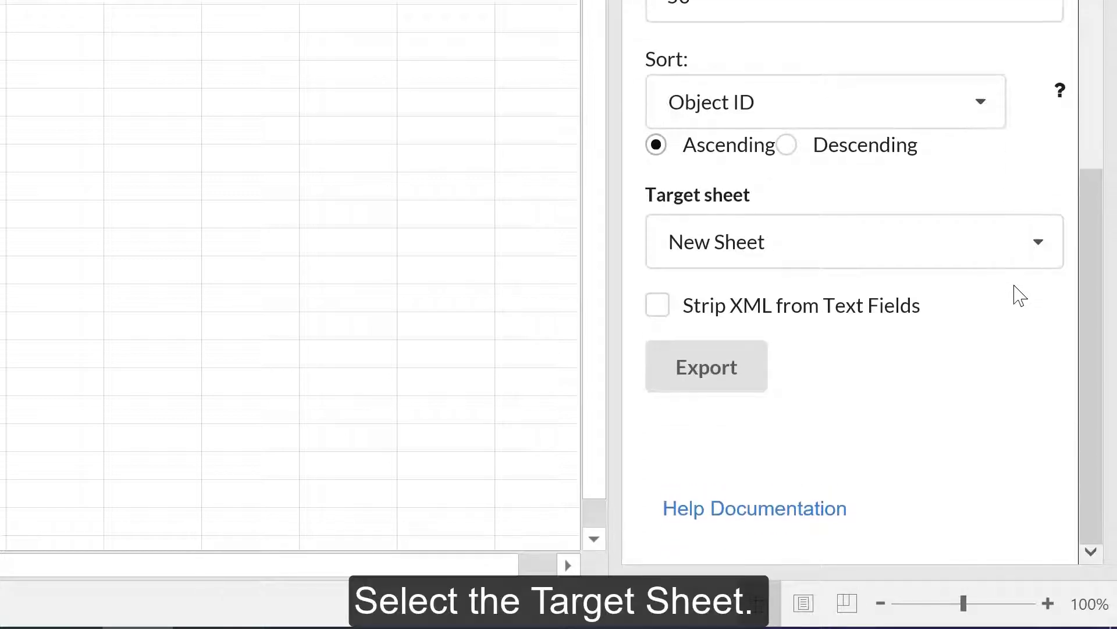
click(1040, 241)
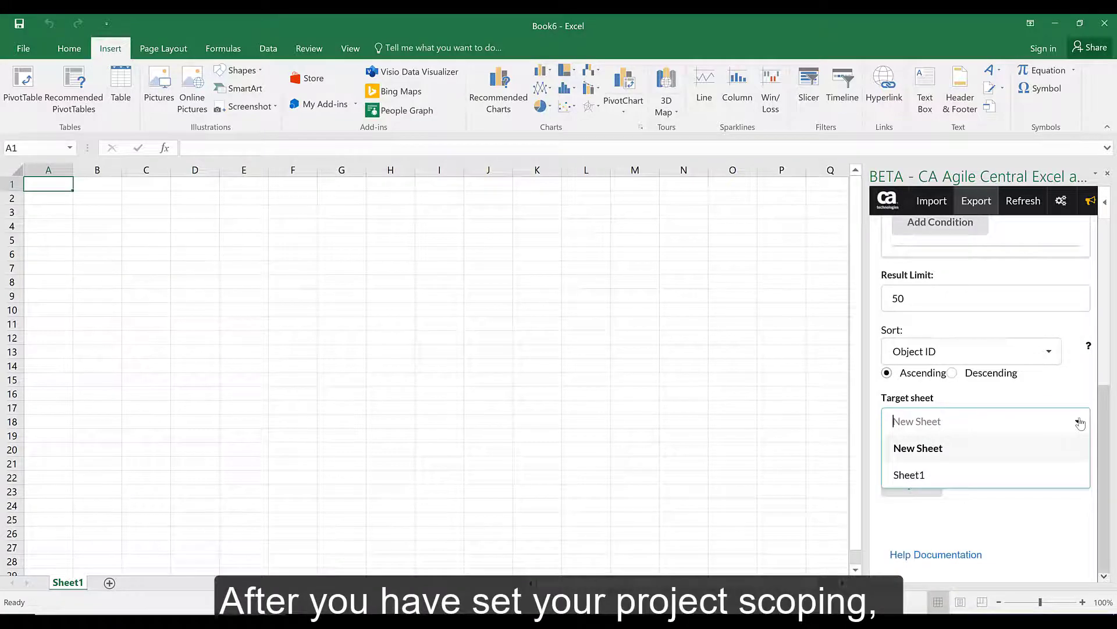
- Keep New Sheet as target and export the 41 story descriptions to Sheet2
click(1080, 423)
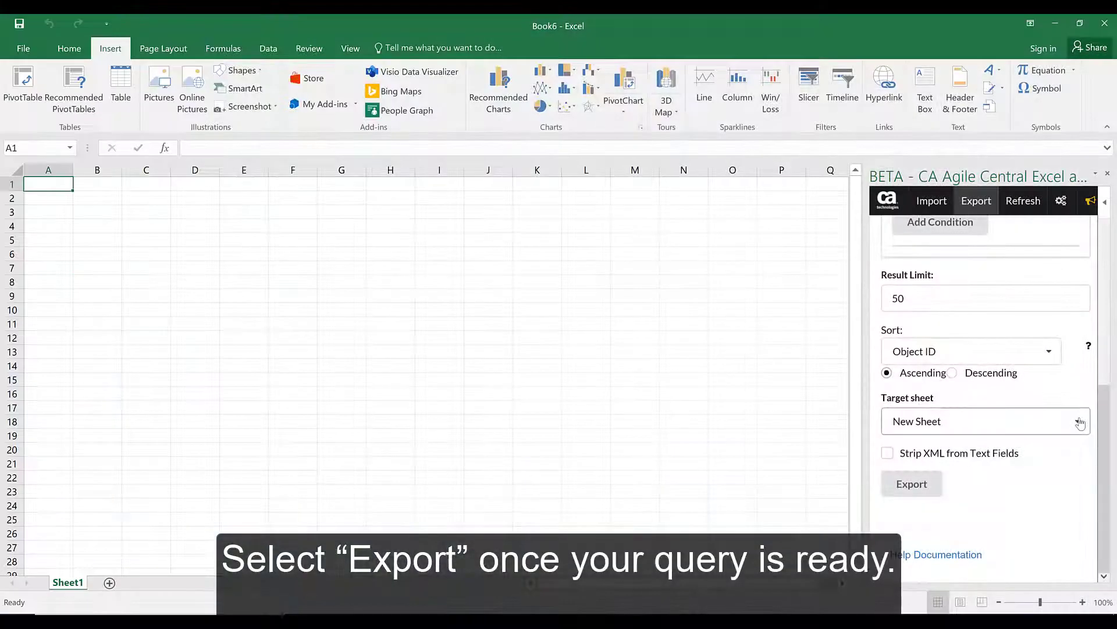
click(915, 491)
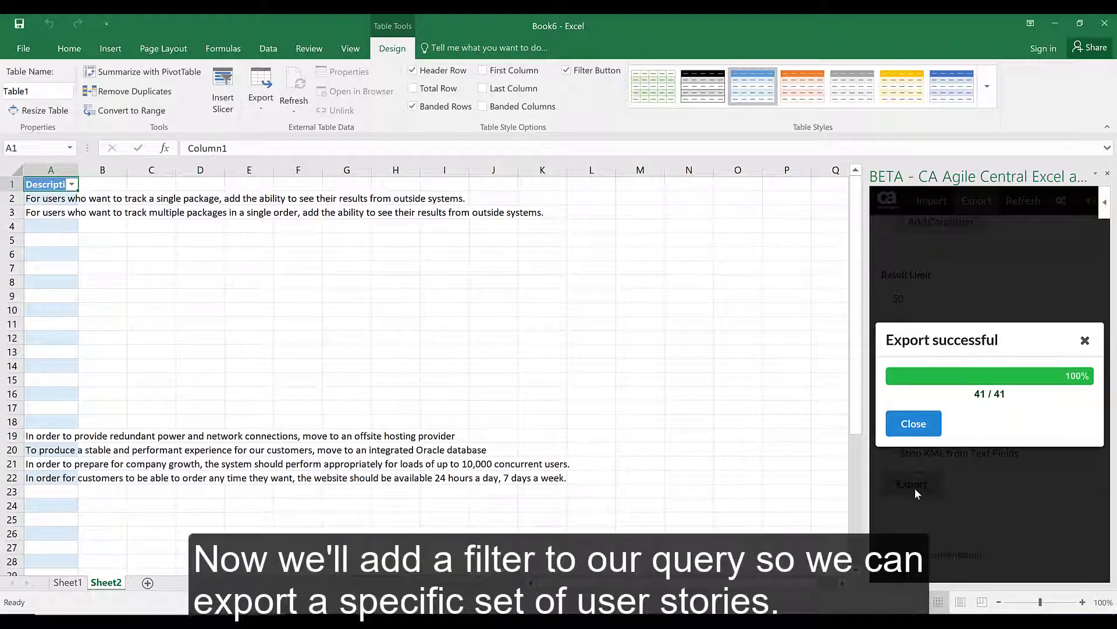
- Add filter condition 1, Description contains 'Track', to the export query
click(913, 425)
scroll(970, 488, up, 3)
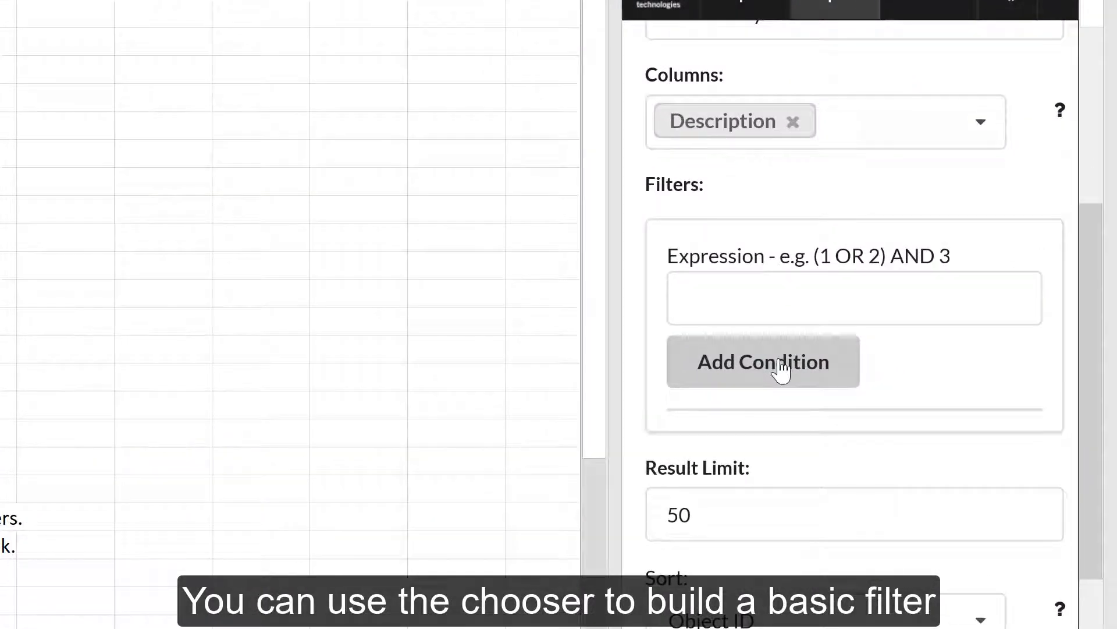
click(782, 369)
click(988, 303)
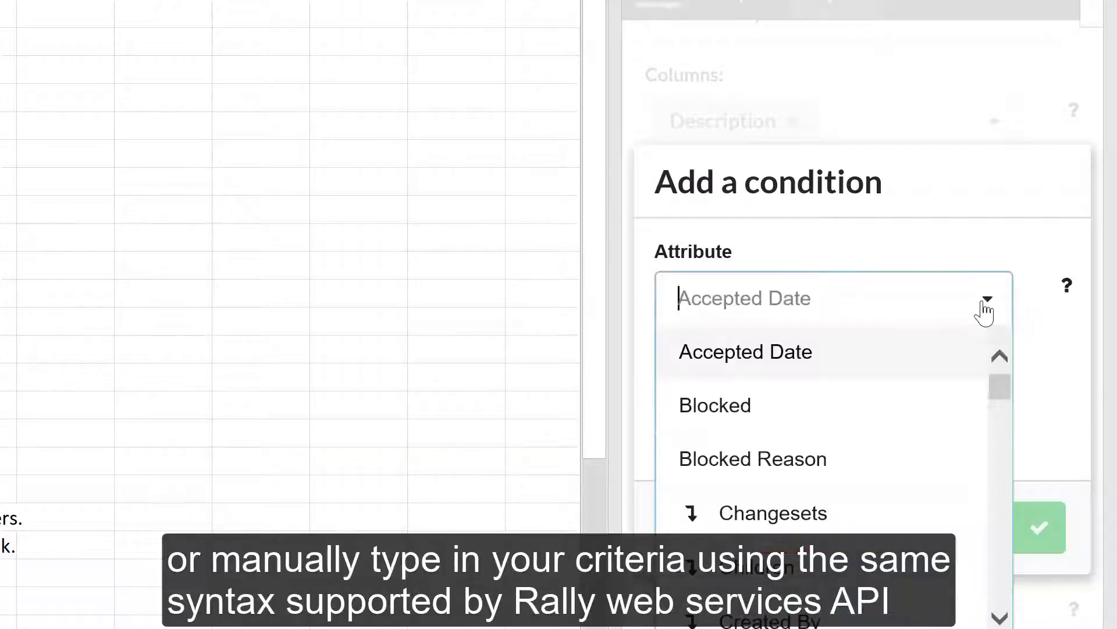
drag(1001, 391, 999, 425)
click(893, 402)
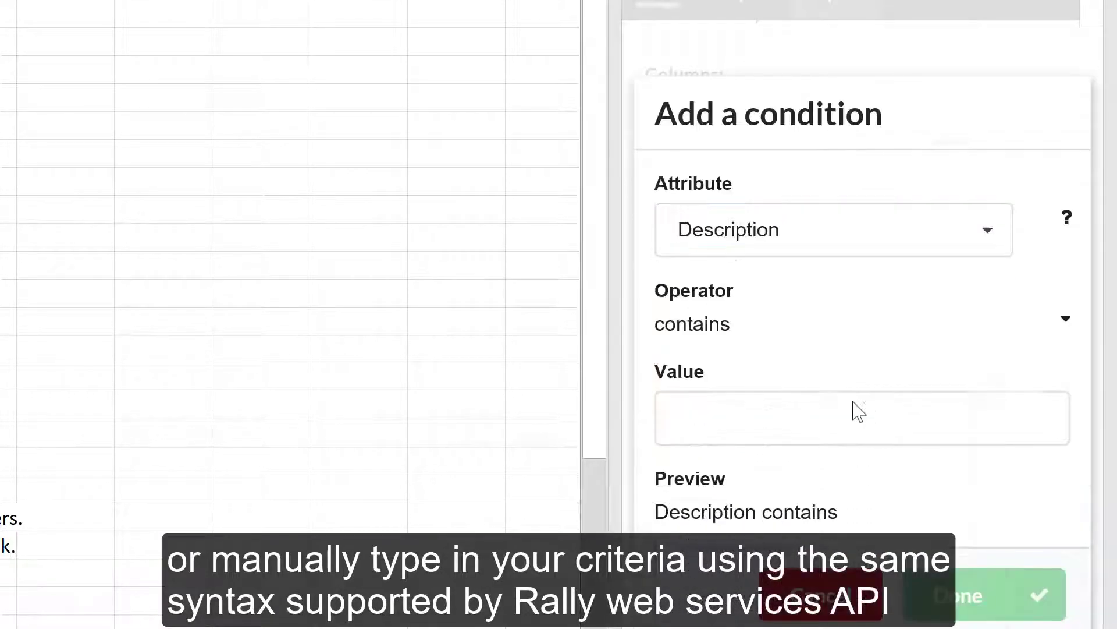
click(815, 411)
text(Track)
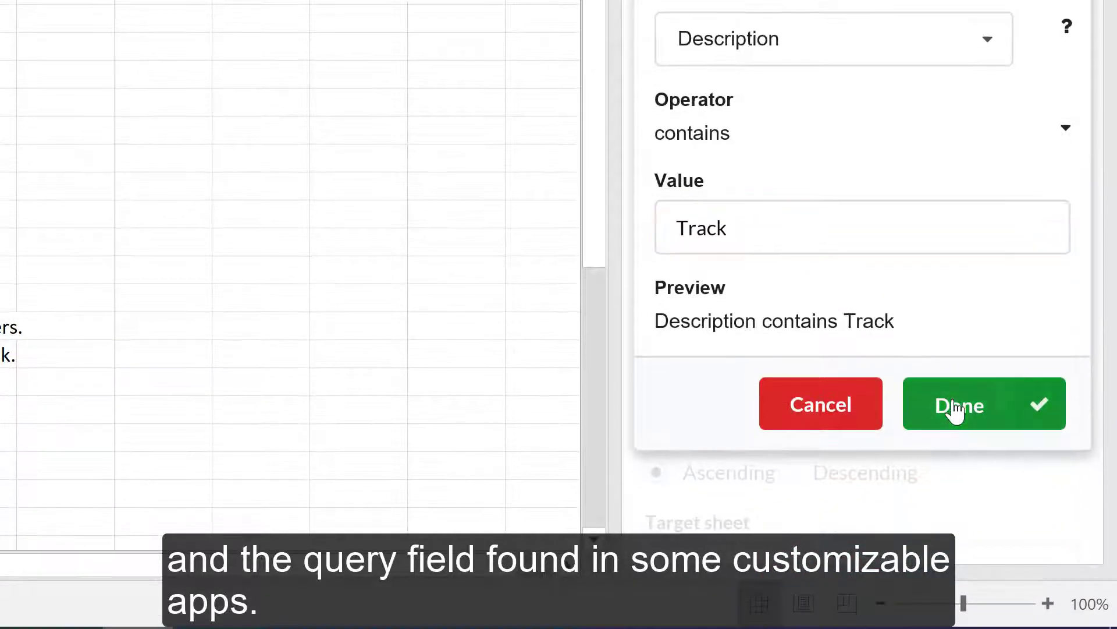
click(955, 453)
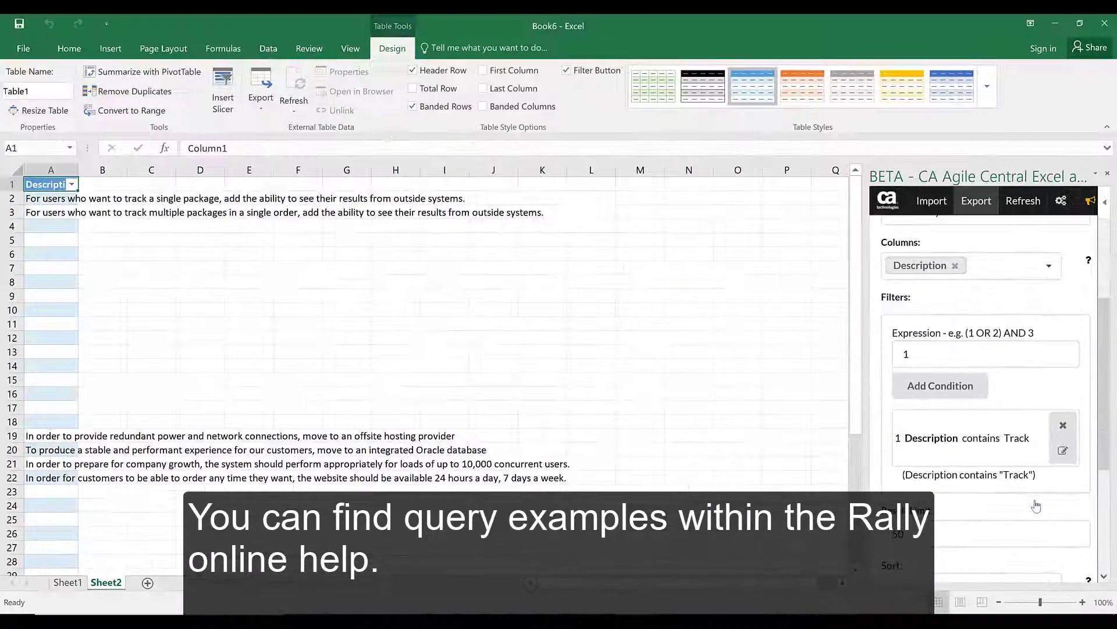
scroll(1003, 465, down, 4)
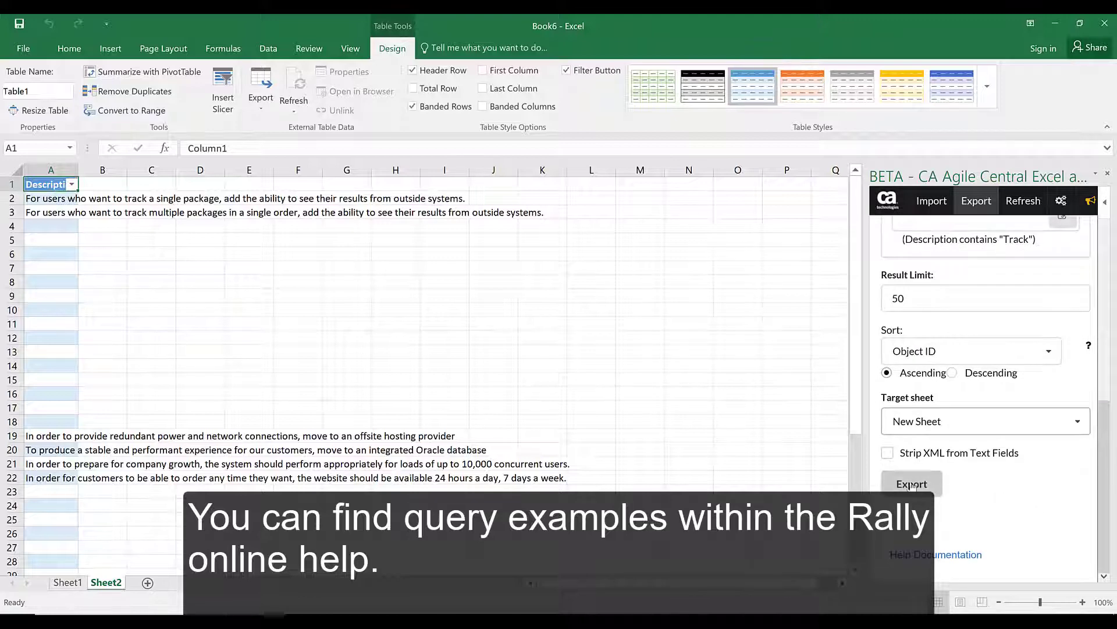
- Export the Track-filtered stories, then switch the add-in to Import on blank Book4
click(911, 485)
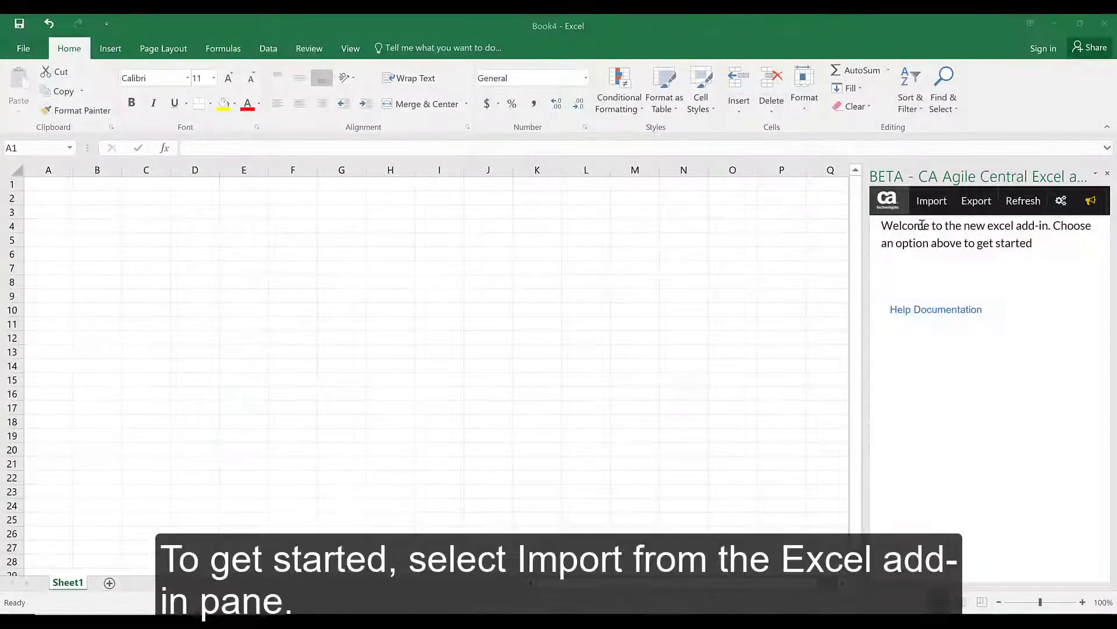
click(931, 202)
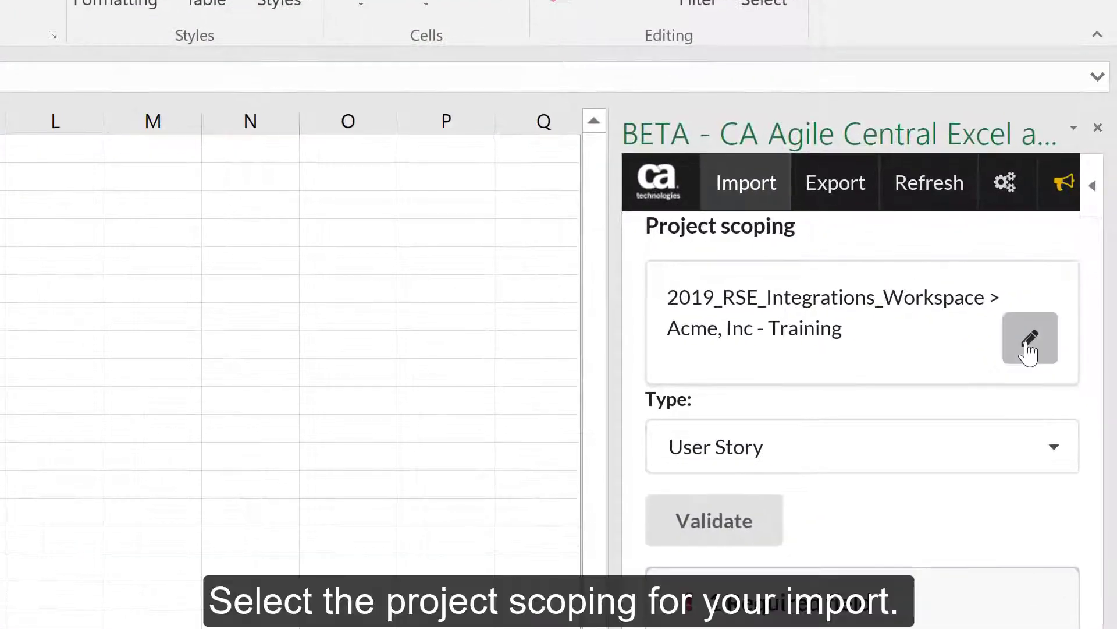
- Change the import scope from Acme, Inc - Training to 2019_RSE_Integrations_Workspace > API Team
click(1029, 349)
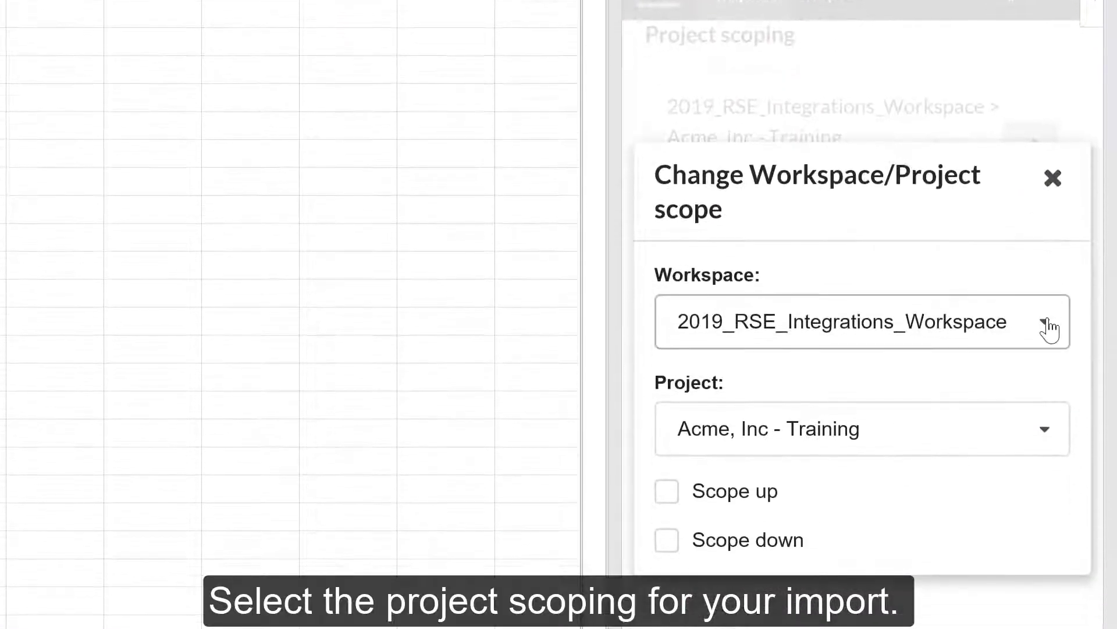
click(1049, 330)
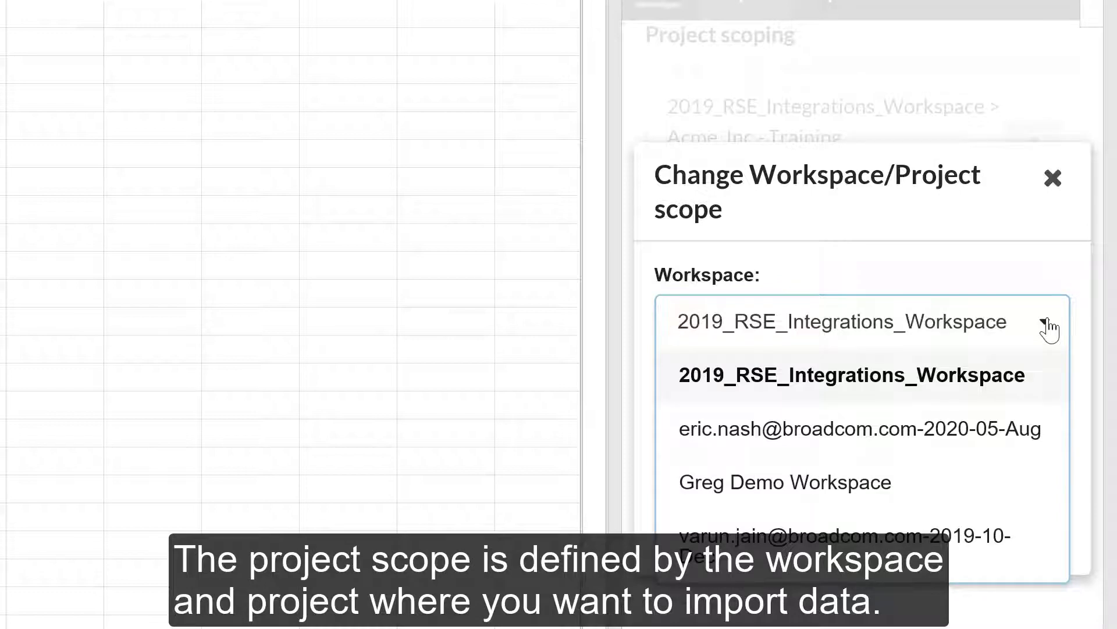
click(1049, 329)
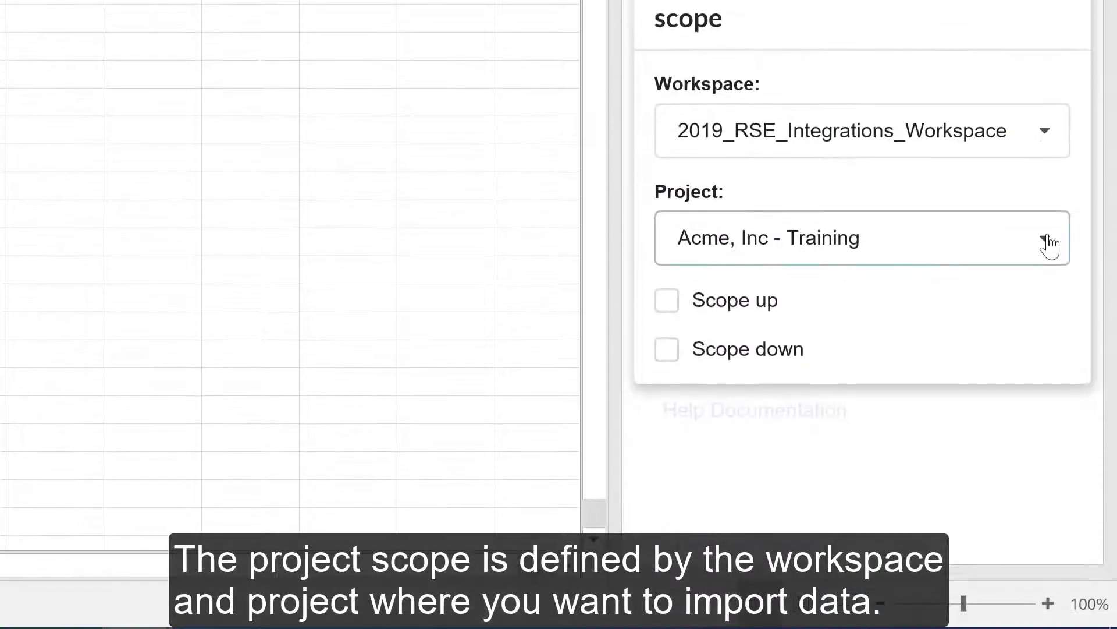
click(1050, 245)
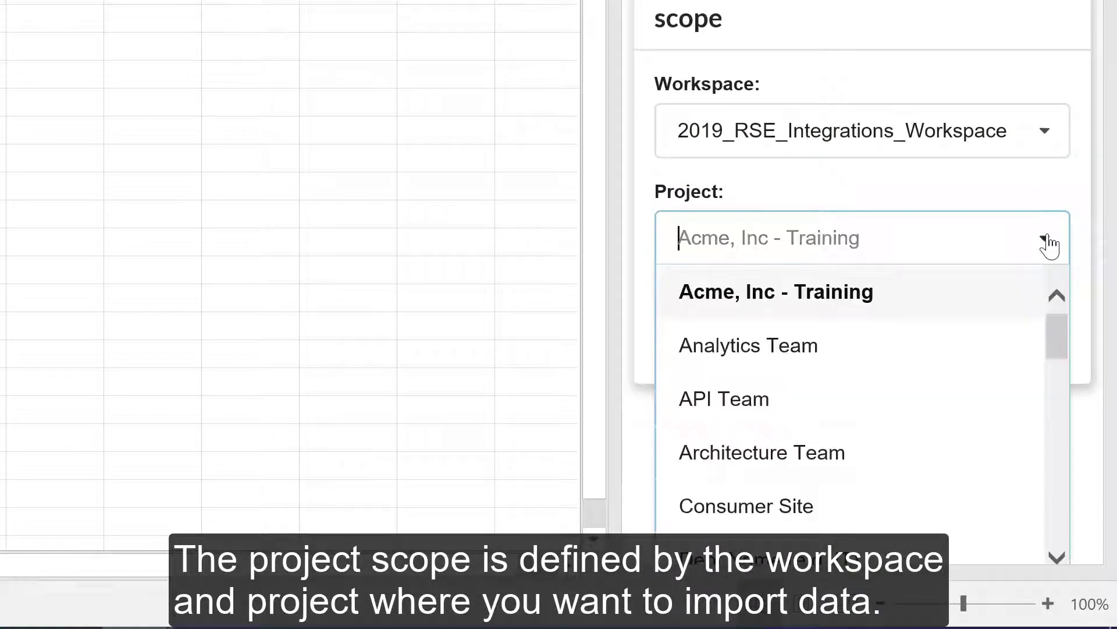
click(689, 395)
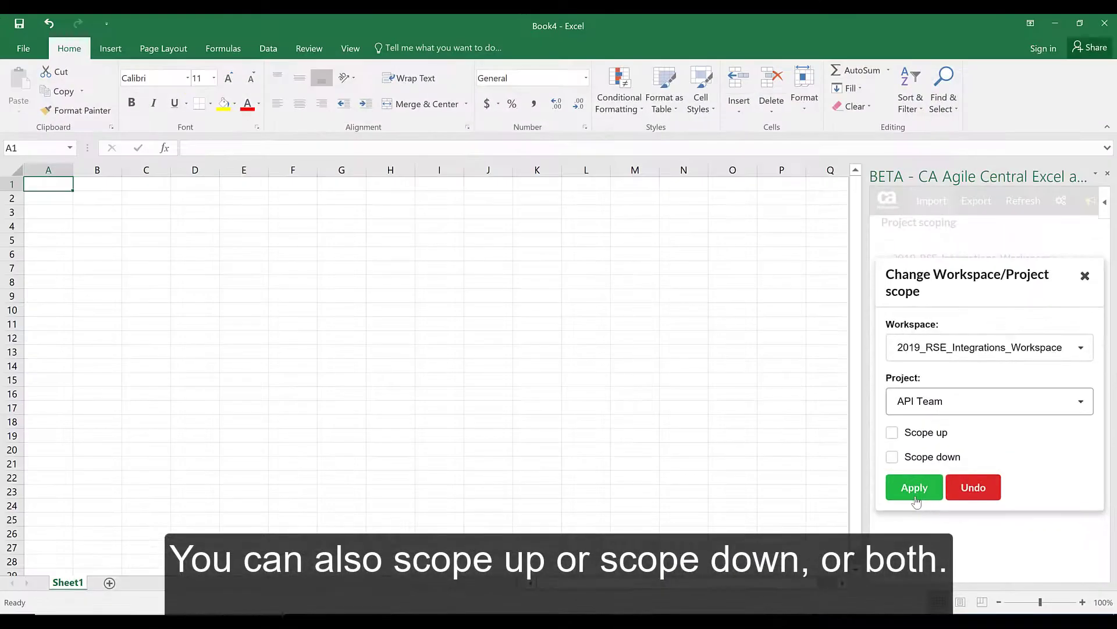
click(916, 487)
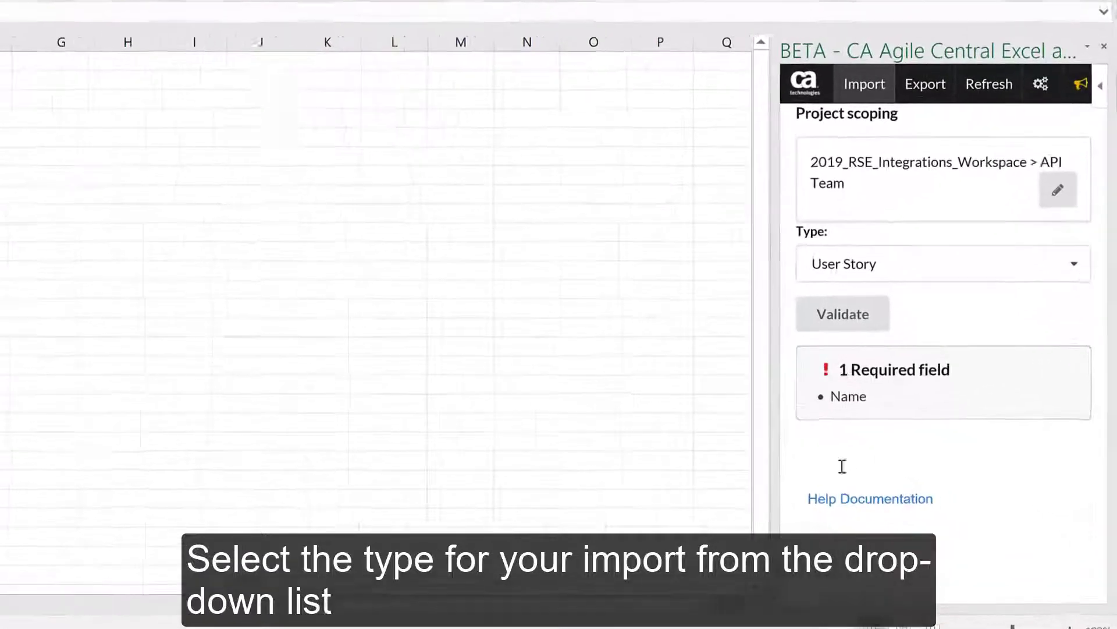
- Choose Defect as the import type and validate the still-empty Book4 sheet
click(1074, 263)
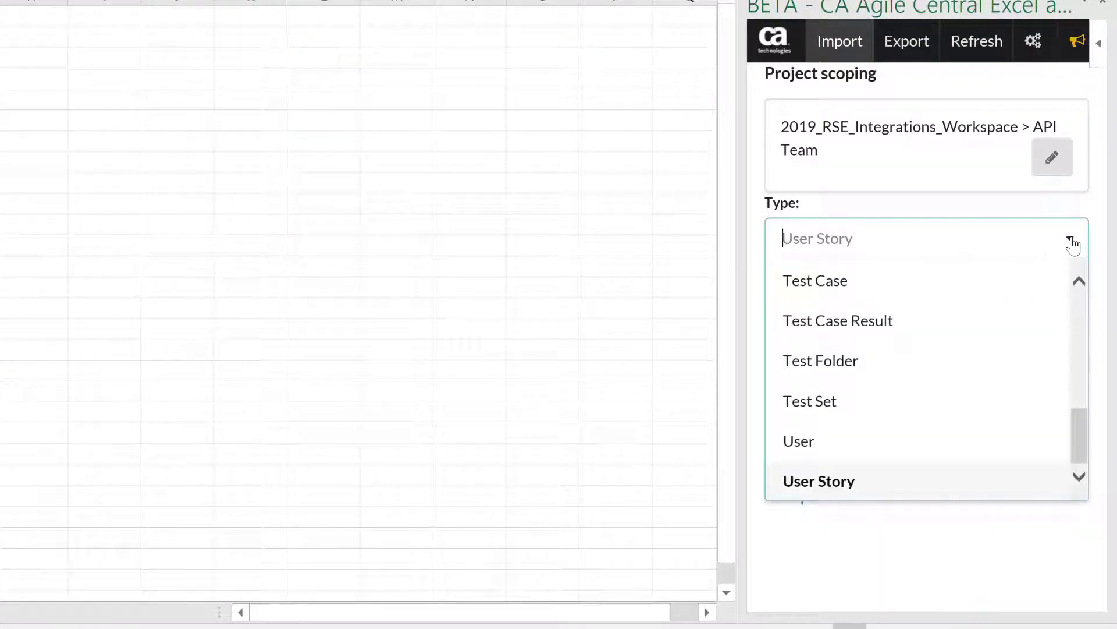
drag(1074, 418, 1074, 284)
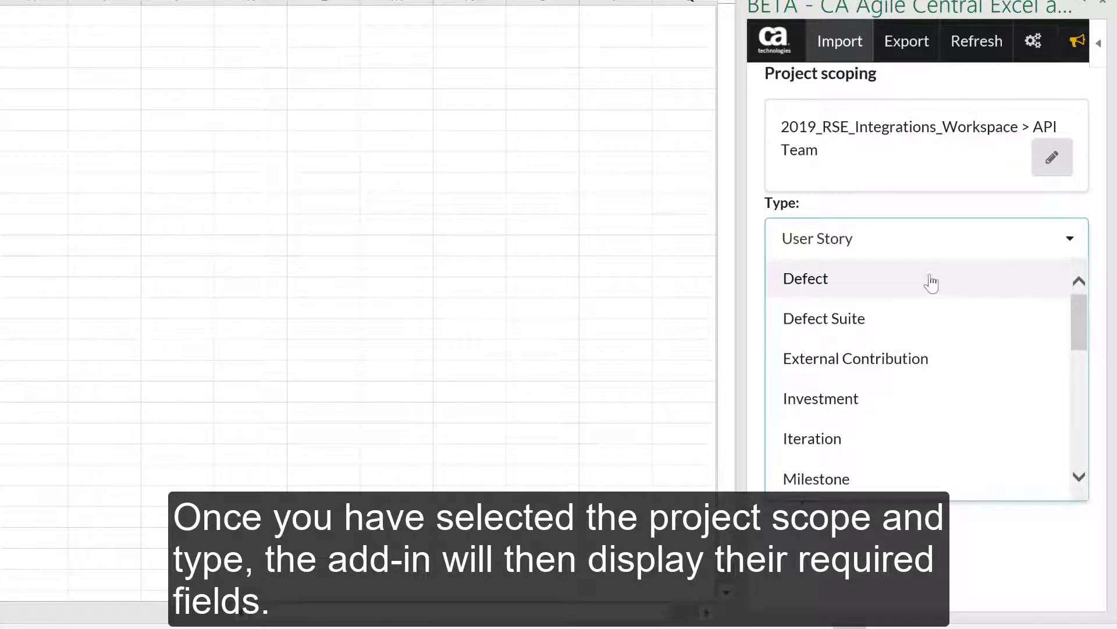
click(836, 277)
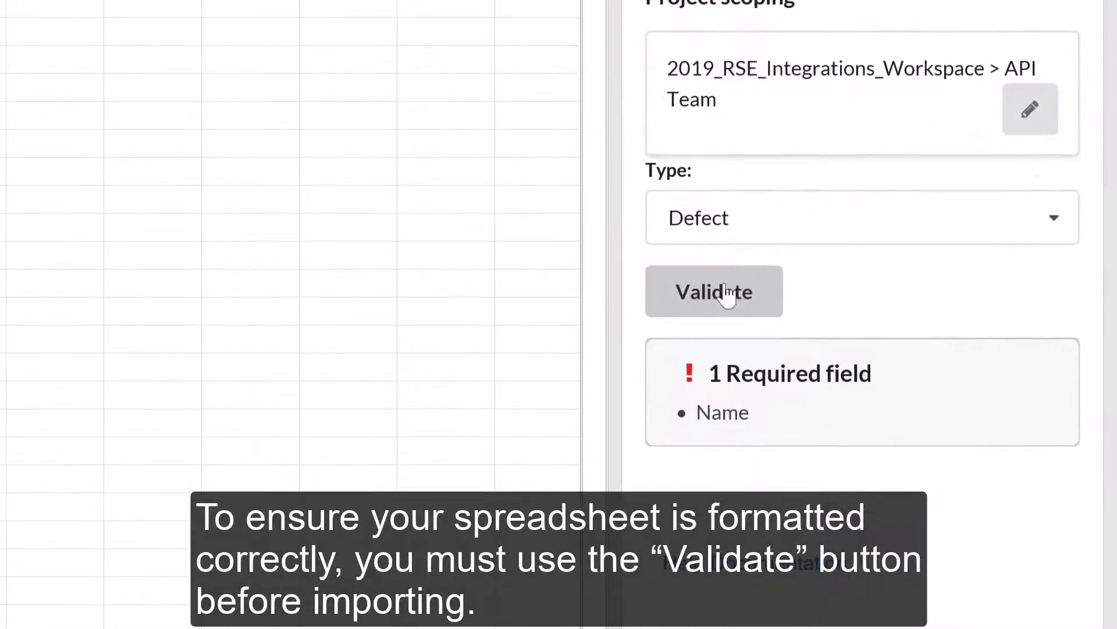
click(917, 372)
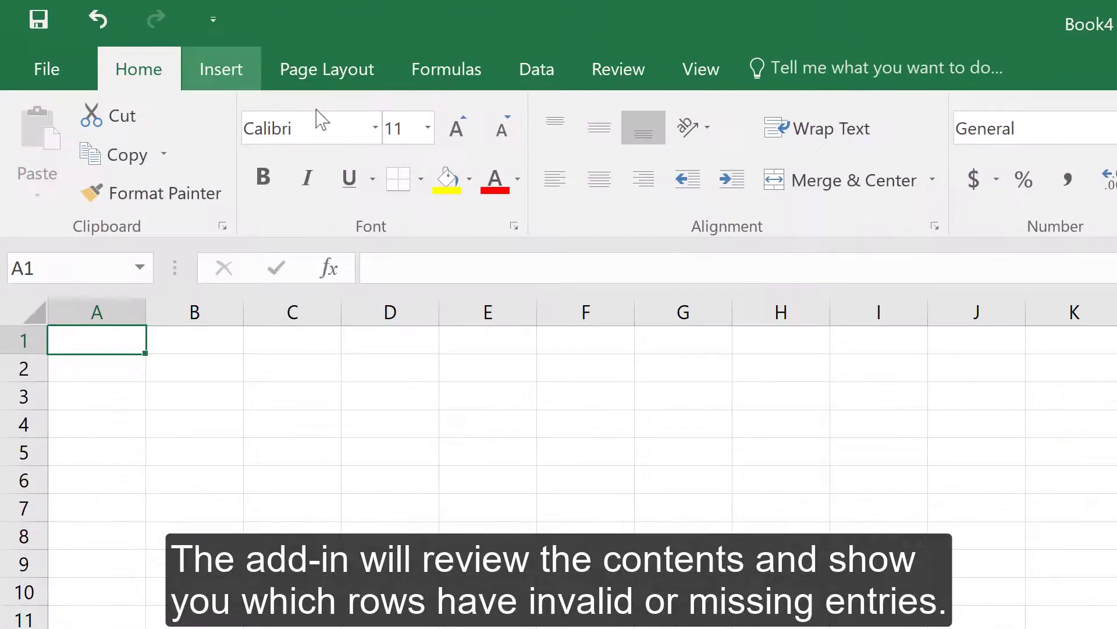
- Insert a table with headers at cell A1
click(224, 73)
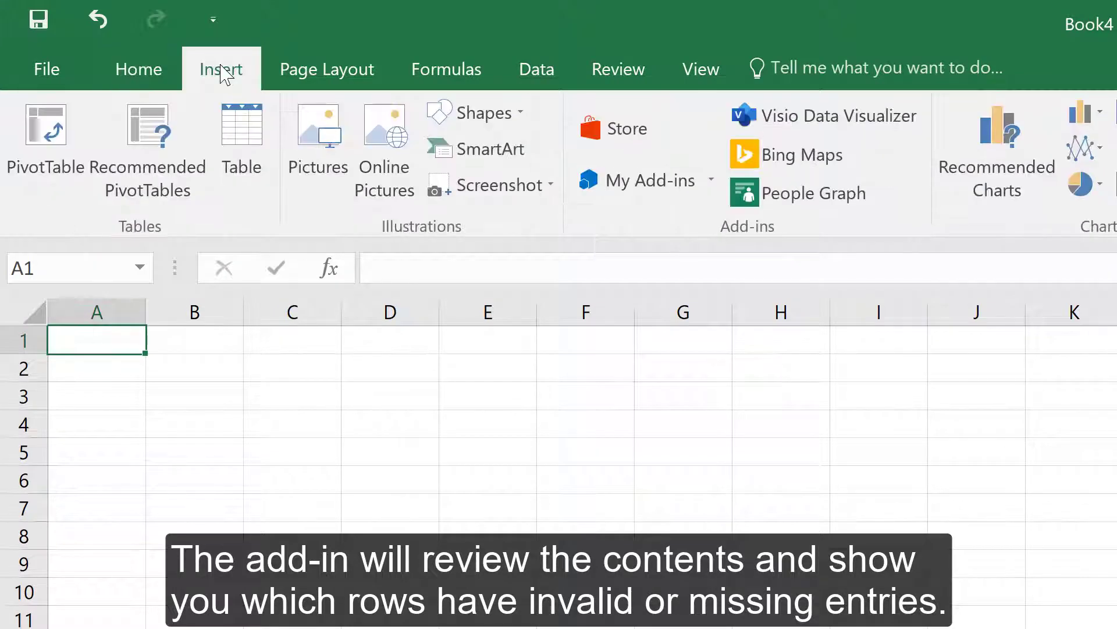
click(242, 138)
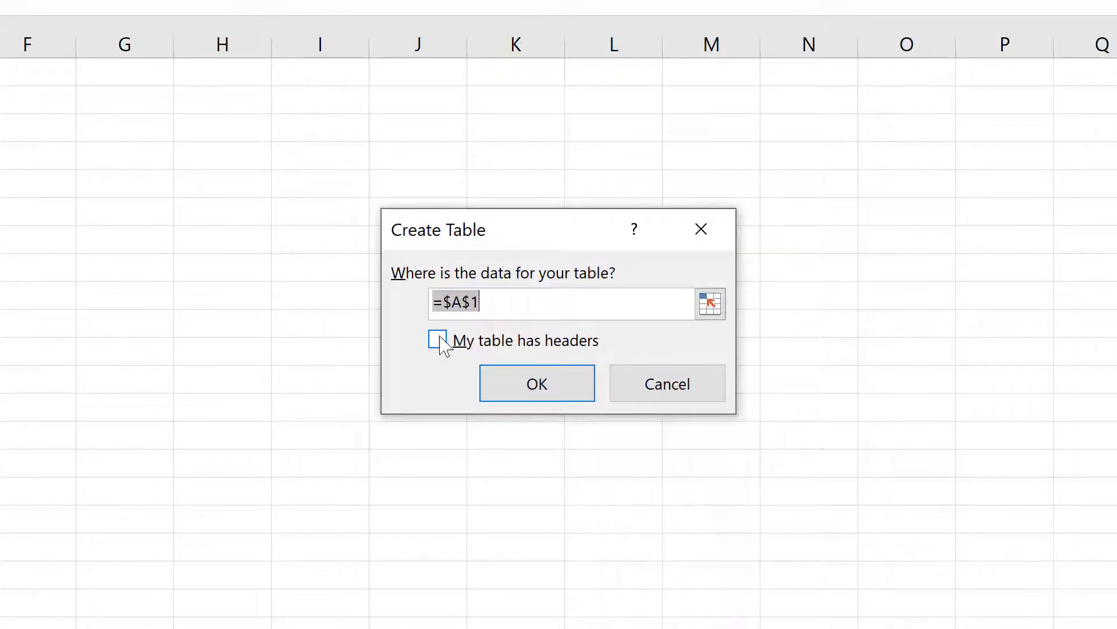
click(439, 337)
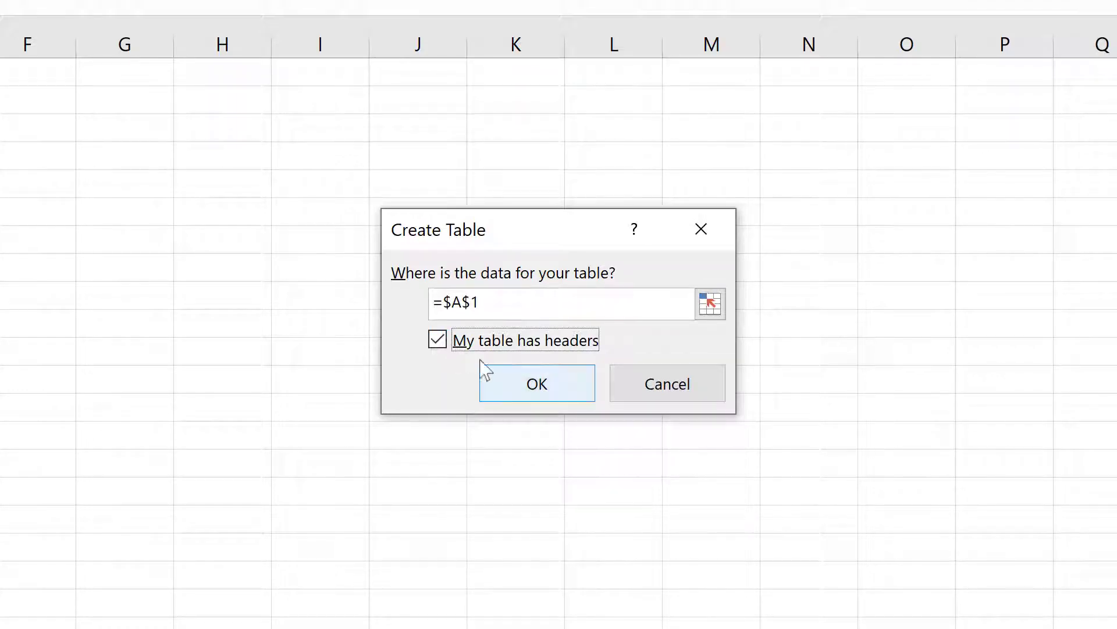
click(513, 385)
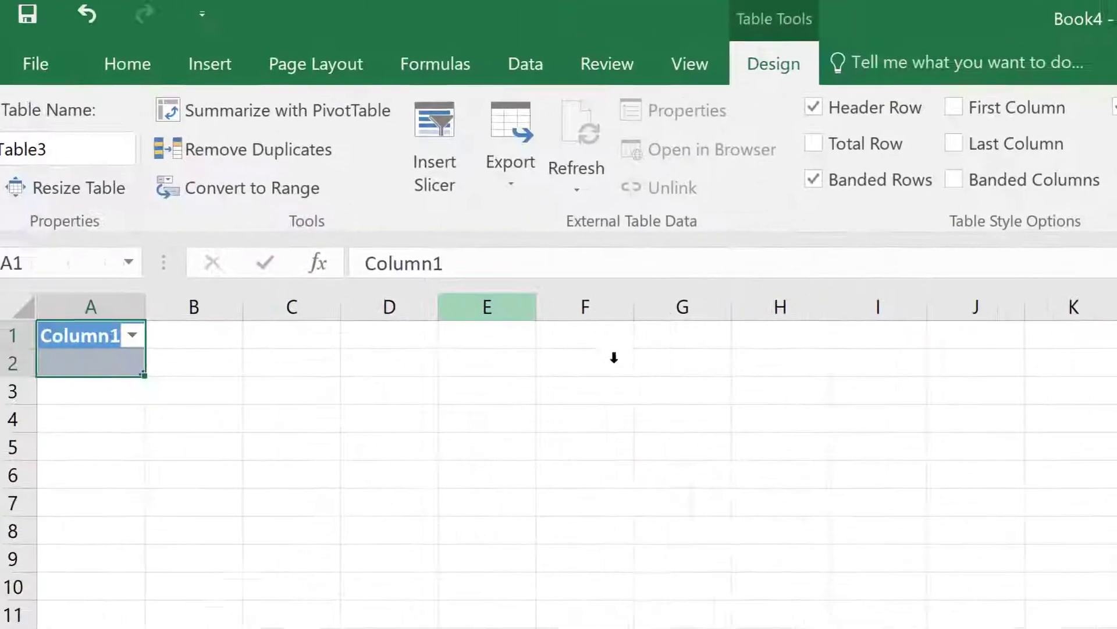
- Rename the header to Name, enter 'Cannot load login page' in A2, then validate and import
drag(48, 71, 0, 67)
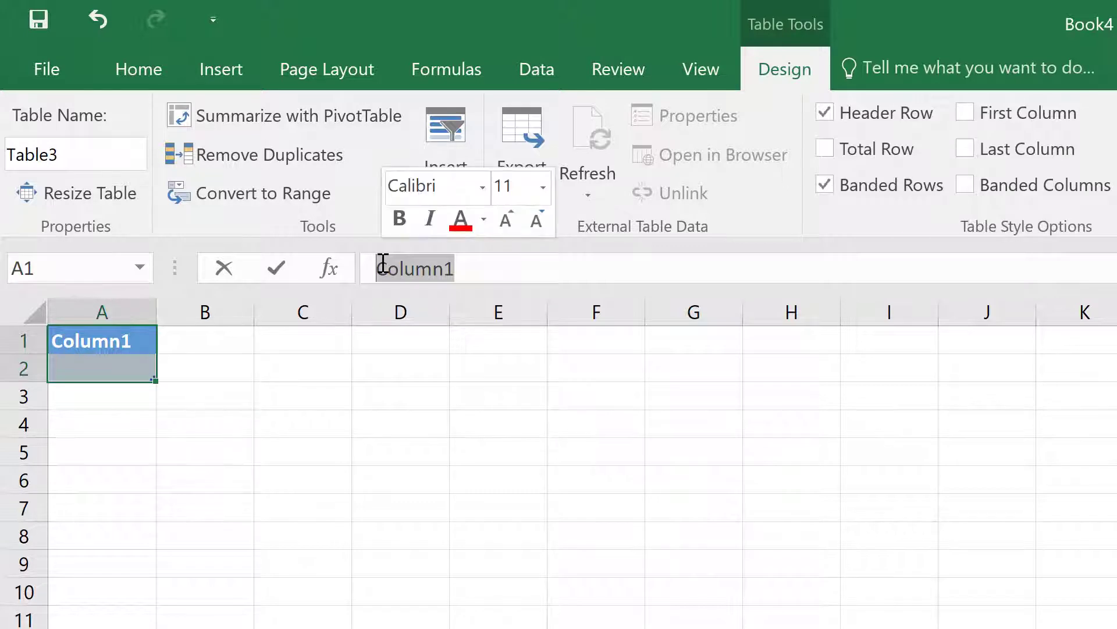
text(Name)
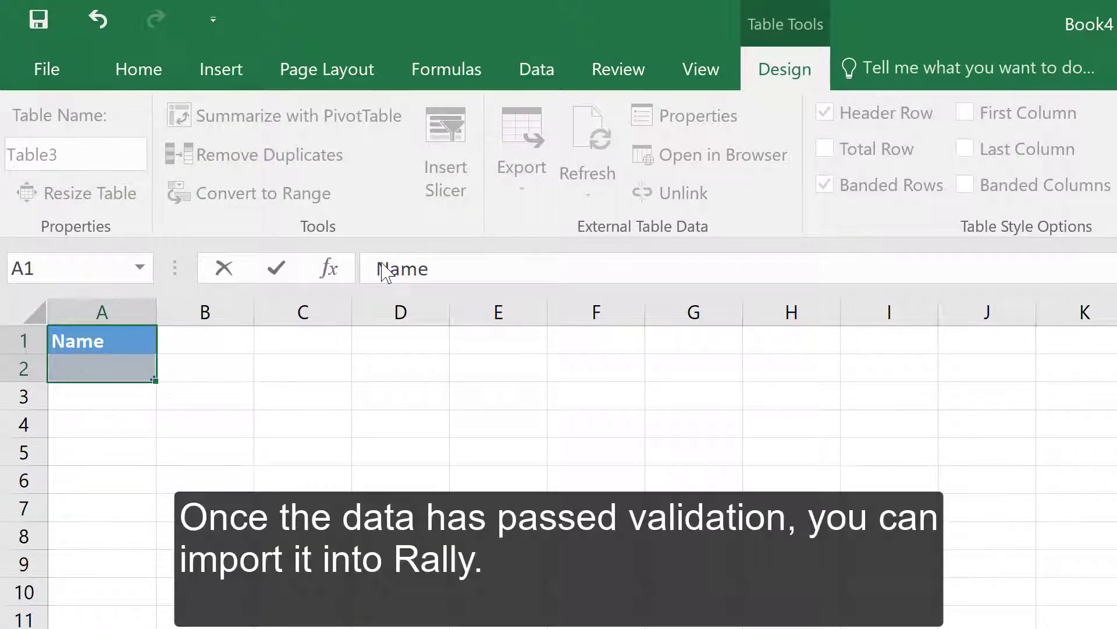
click(85, 366)
text(Cannot load login page)
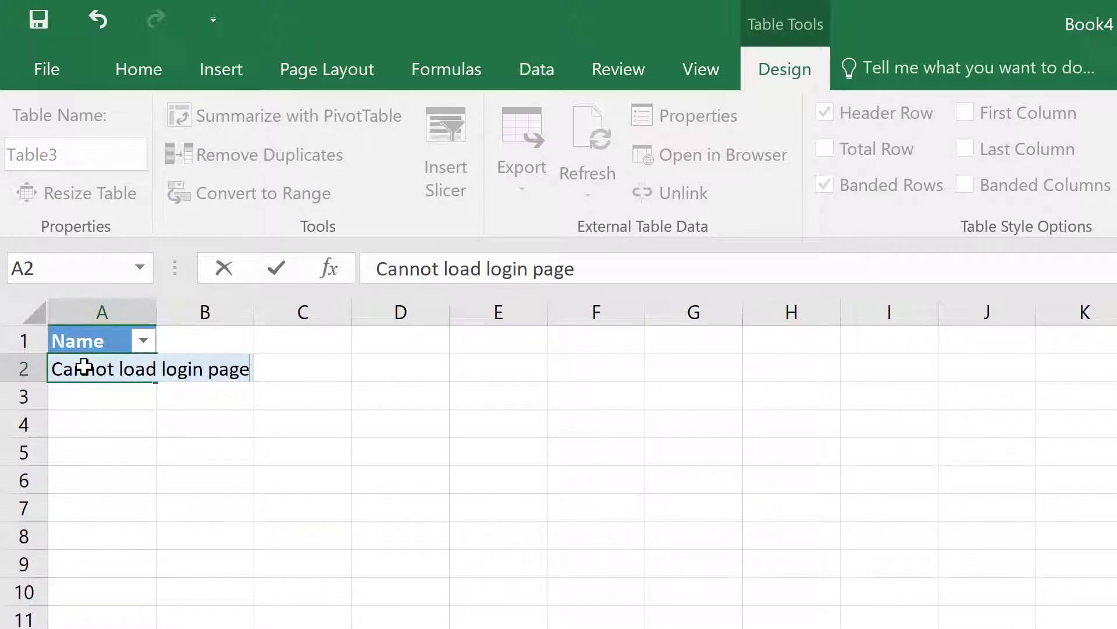
click(83, 394)
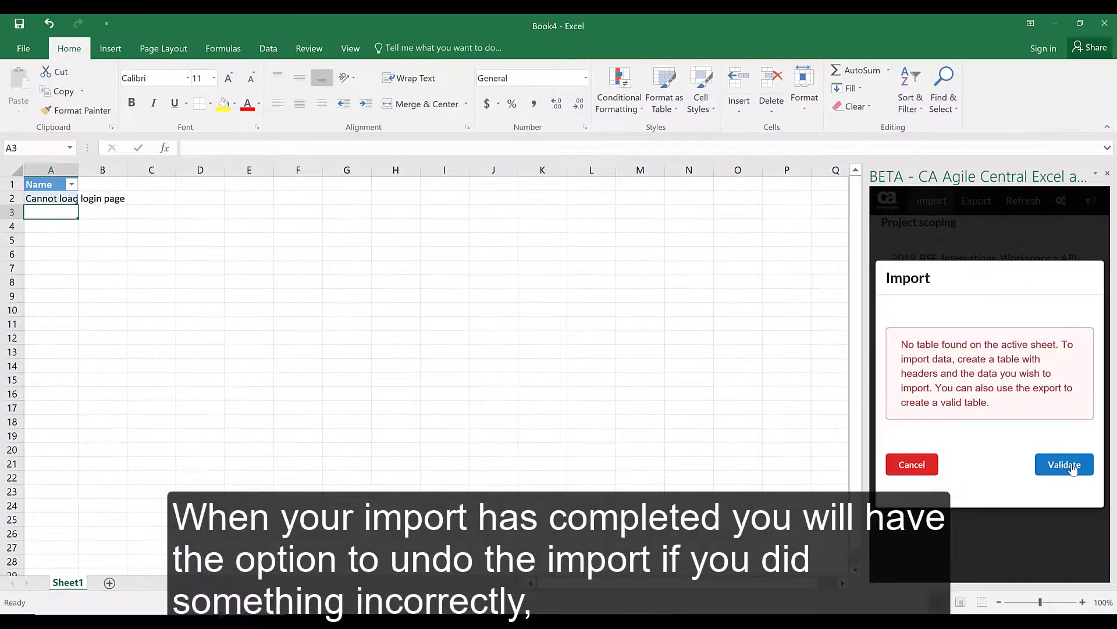
click(1074, 470)
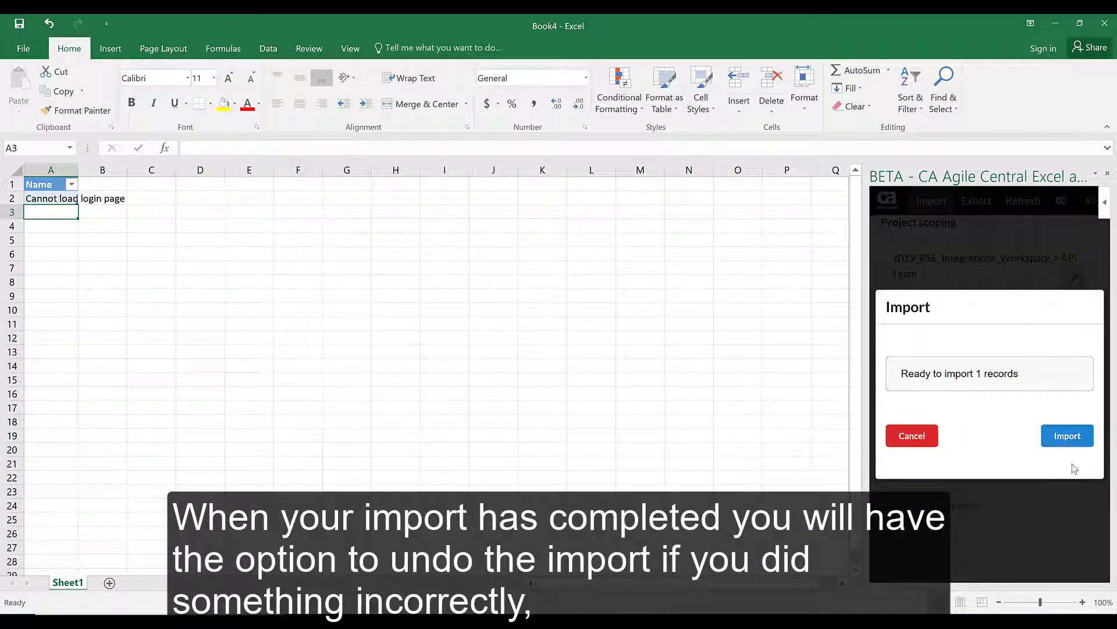
click(1068, 438)
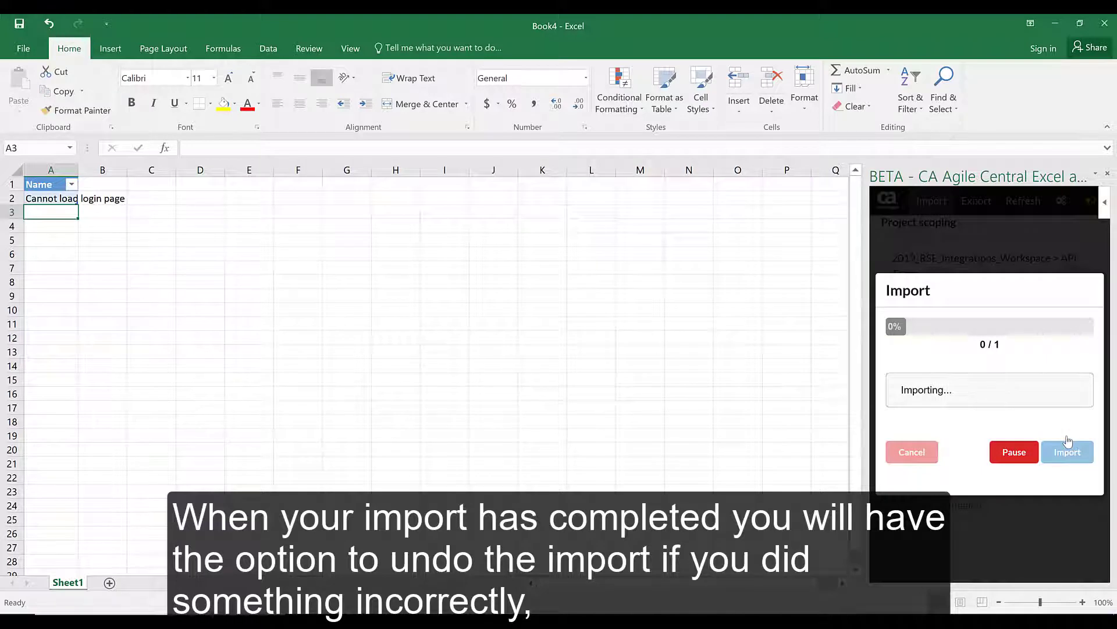
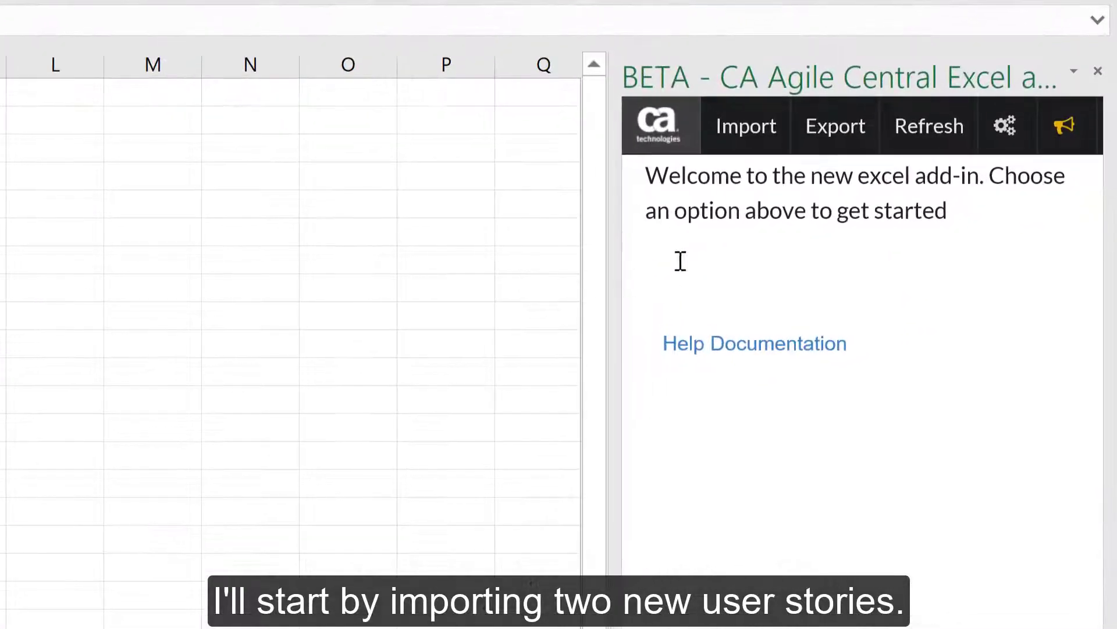
- Change the import scope to the API Team project in 2019_RSE_Integrations_Workspace
click(740, 139)
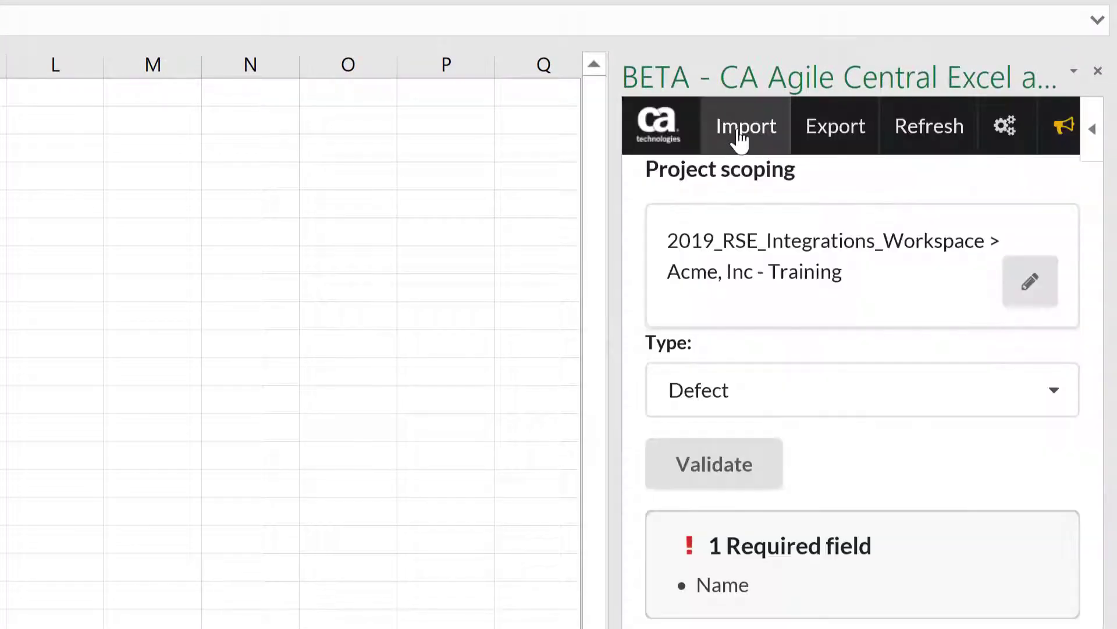
click(1025, 283)
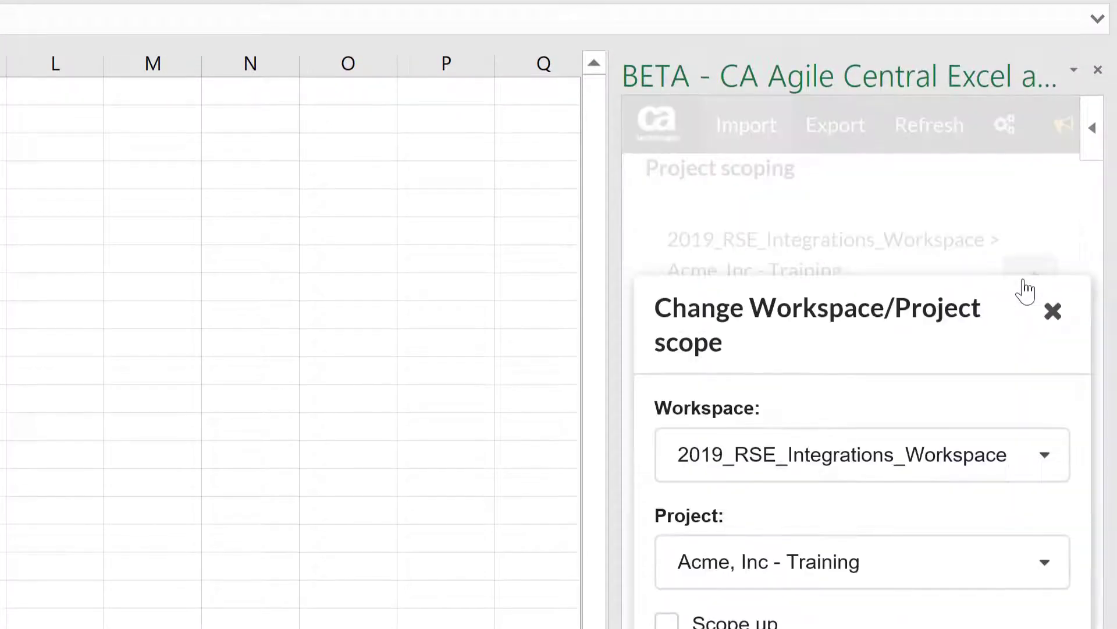
click(1048, 379)
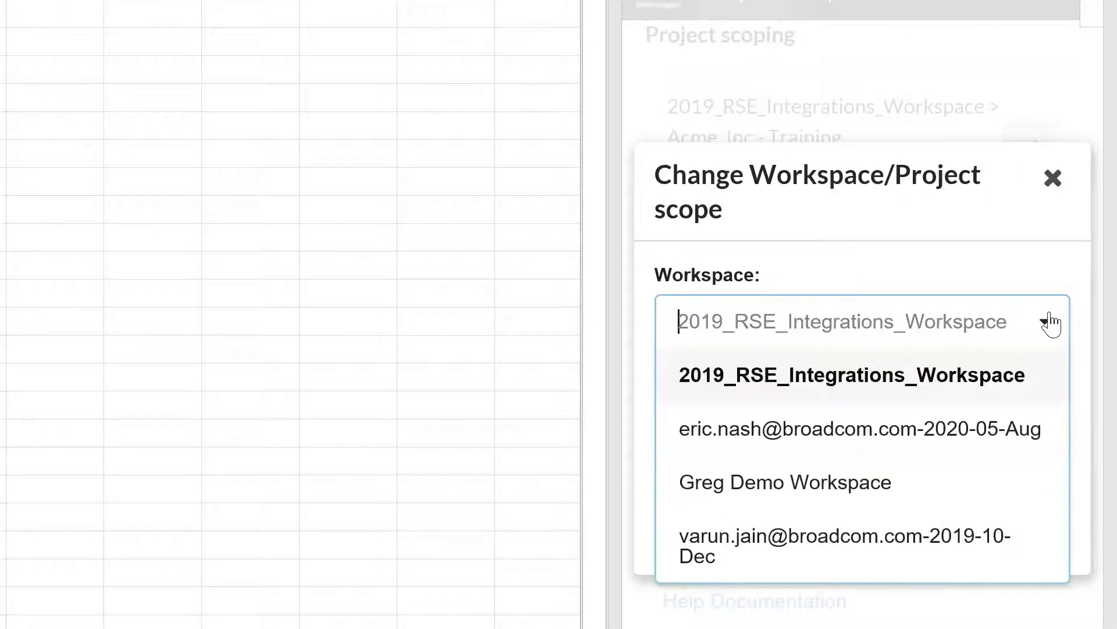
click(1050, 323)
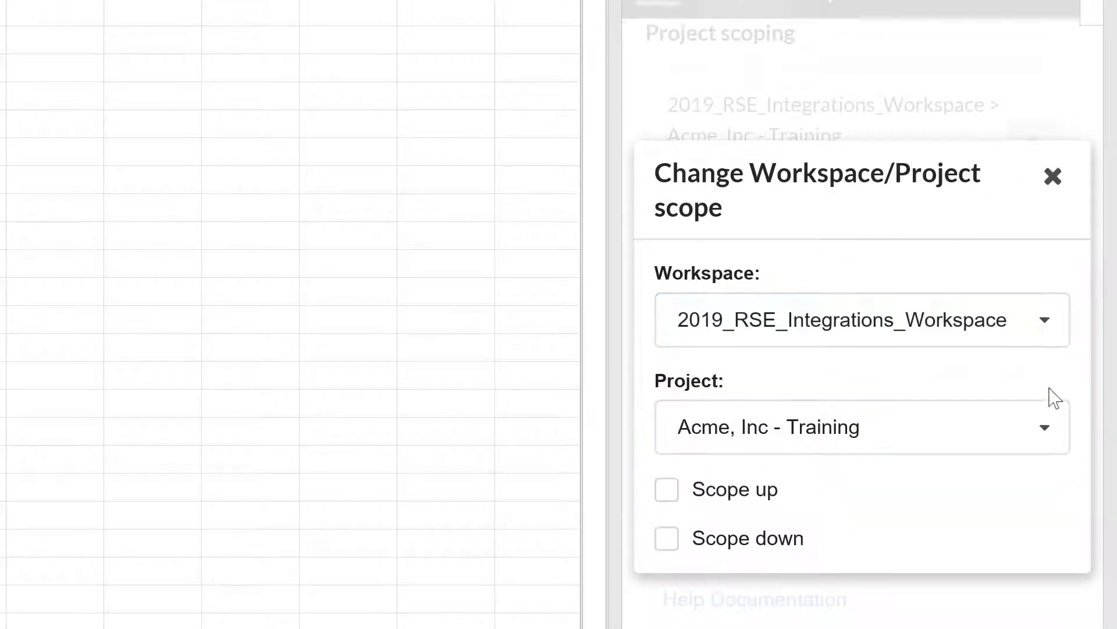
click(1051, 432)
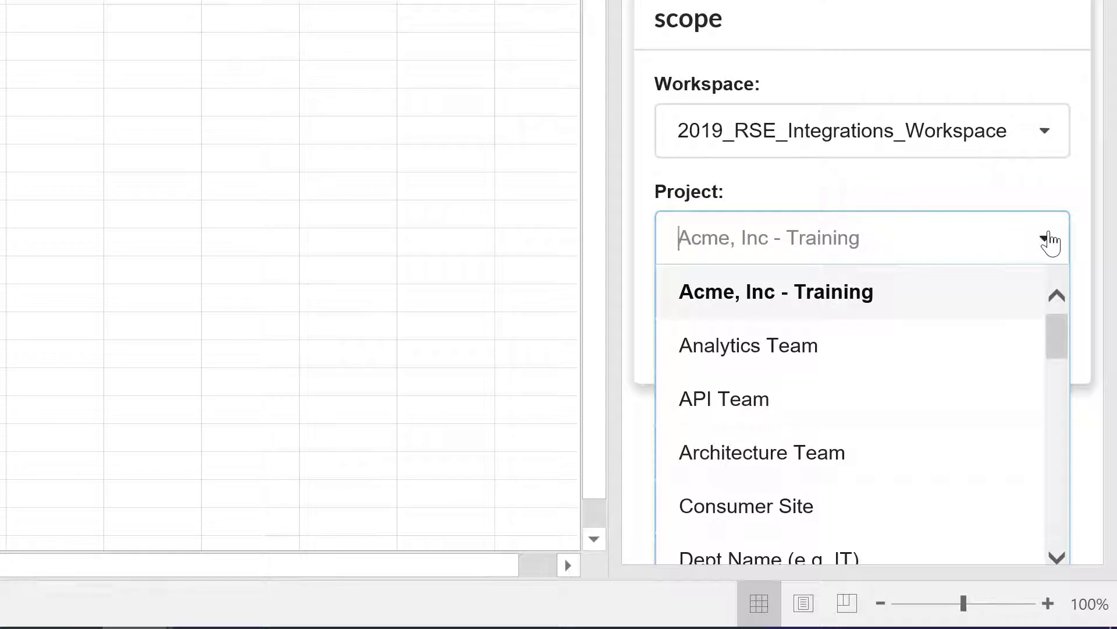
click(736, 393)
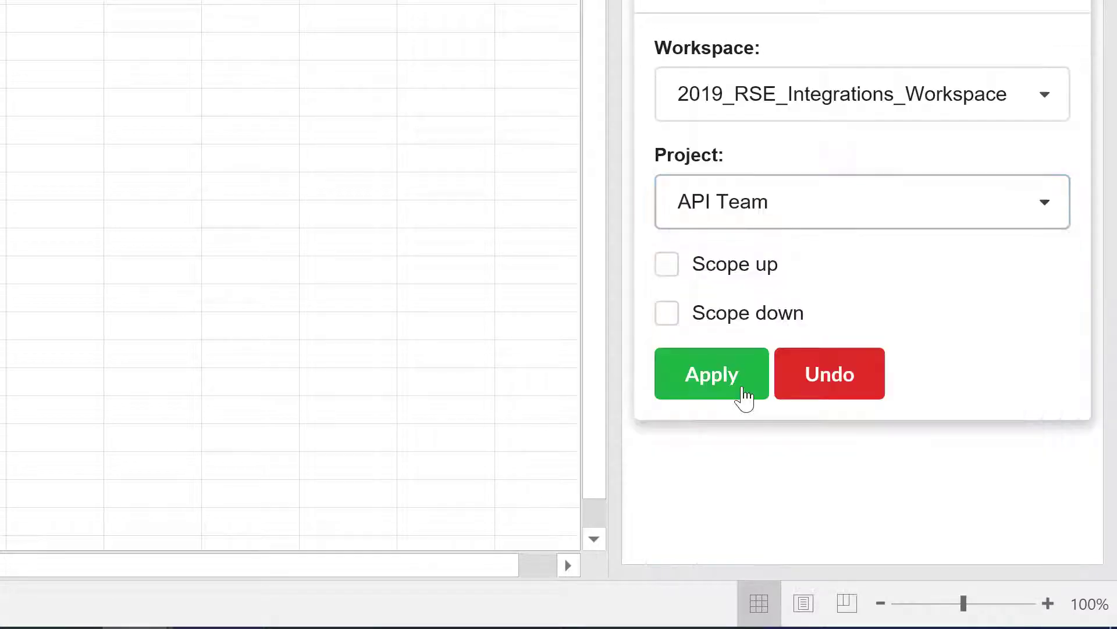
click(744, 397)
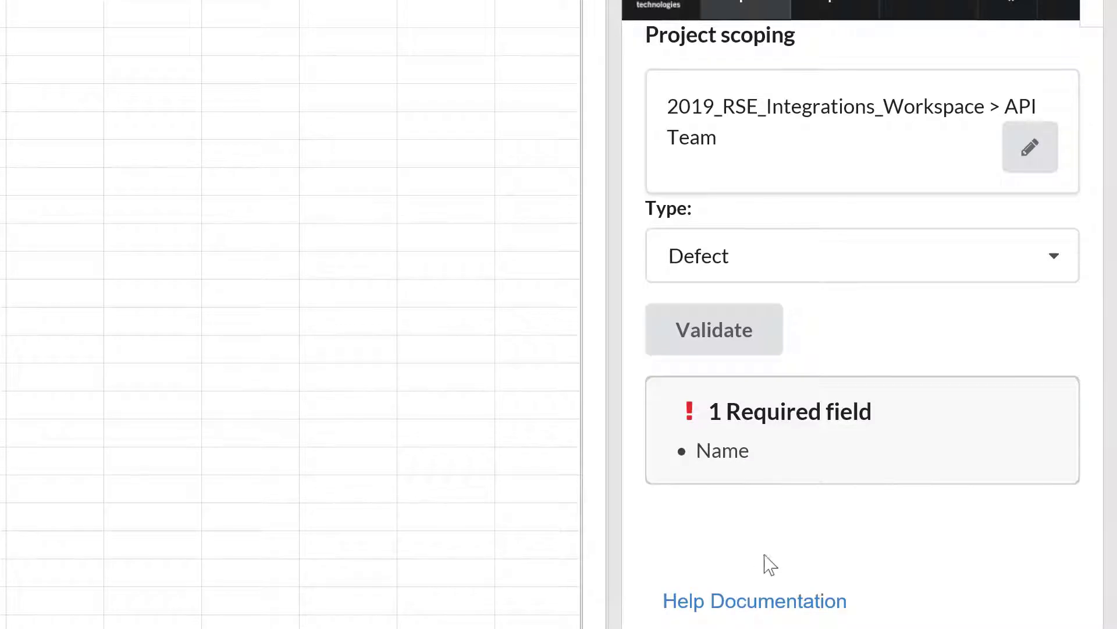
- Set the import item type to User Story
click(1057, 257)
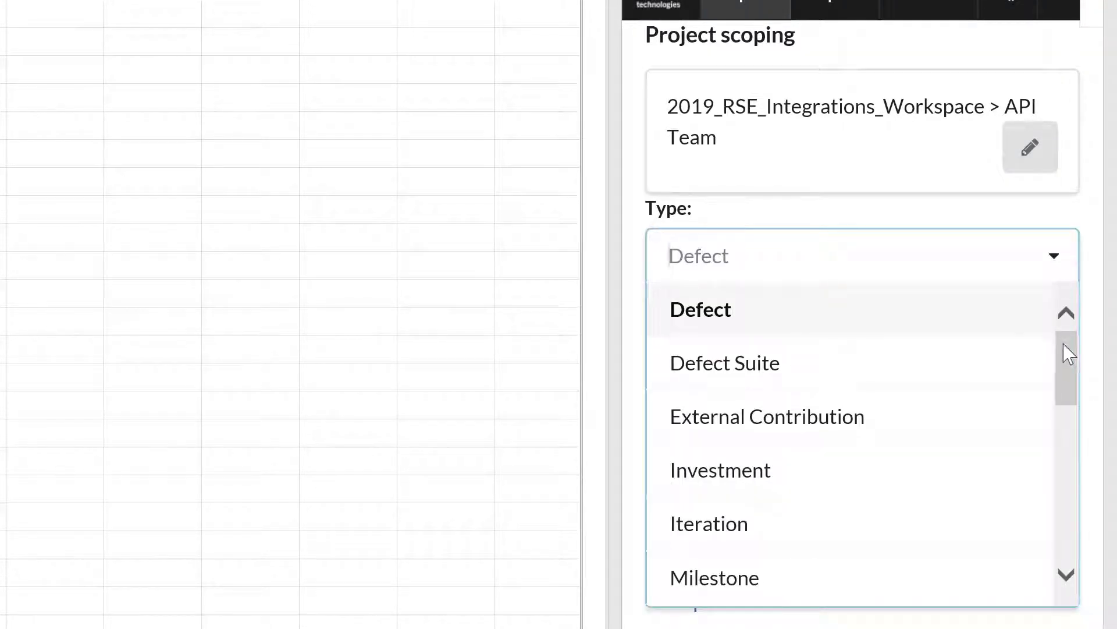
drag(1065, 369, 1072, 544)
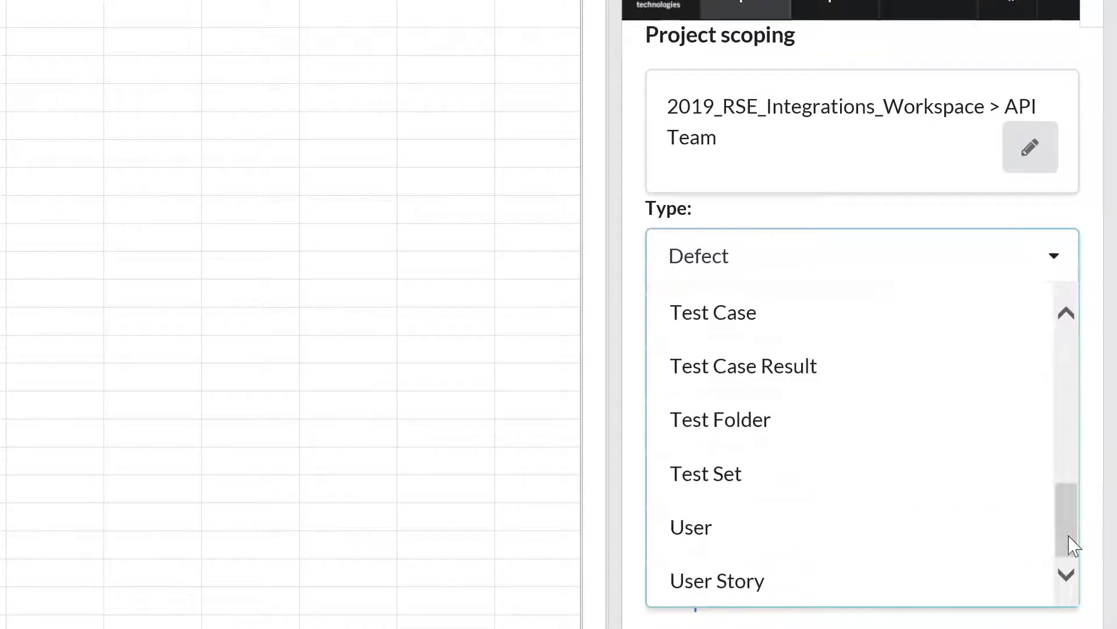
click(710, 582)
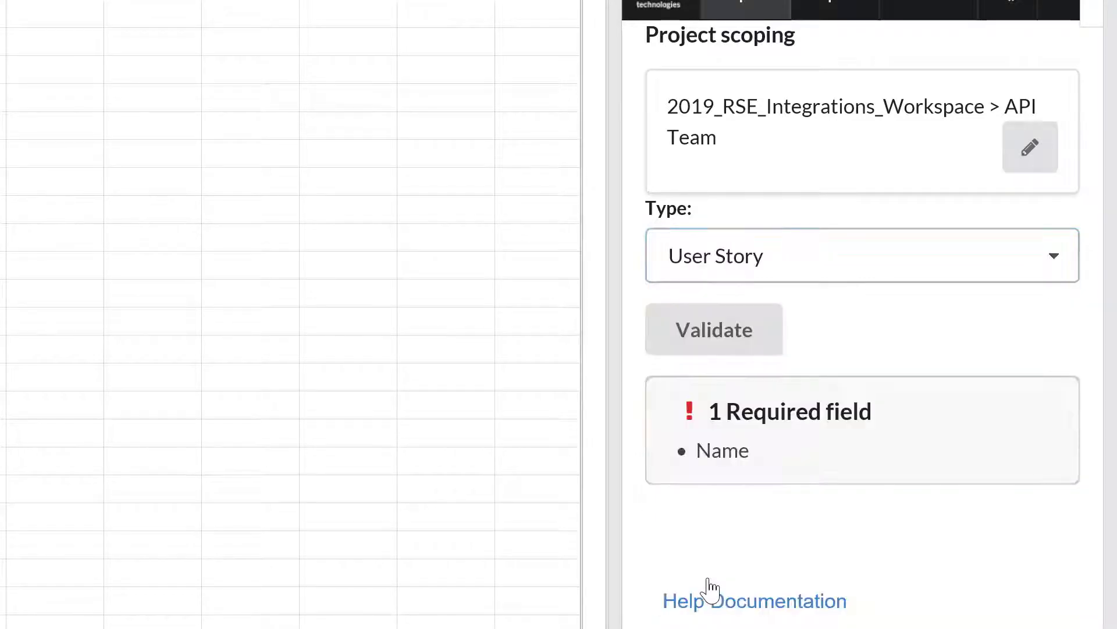
- After validation finds no table, format A1:B3 as a table with a header row
click(711, 337)
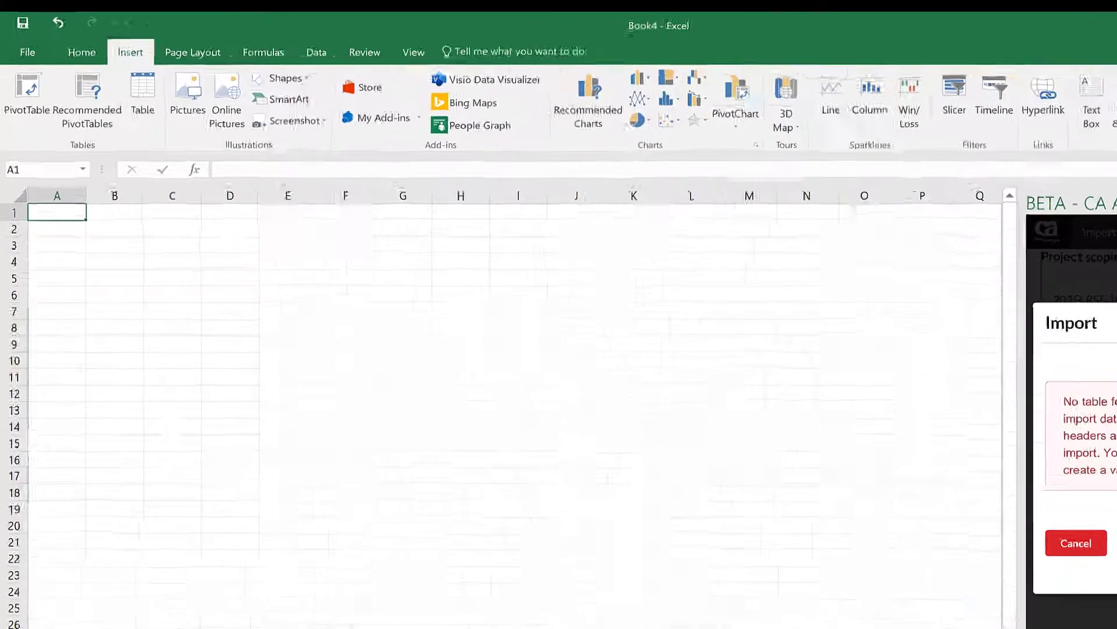
drag(90, 323, 195, 394)
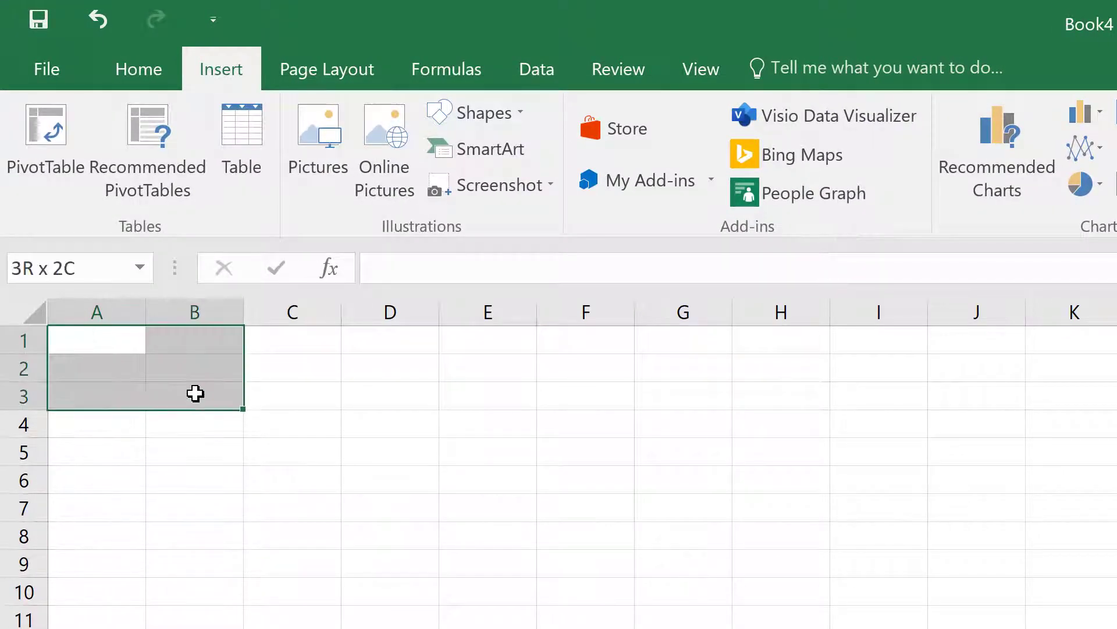
click(248, 167)
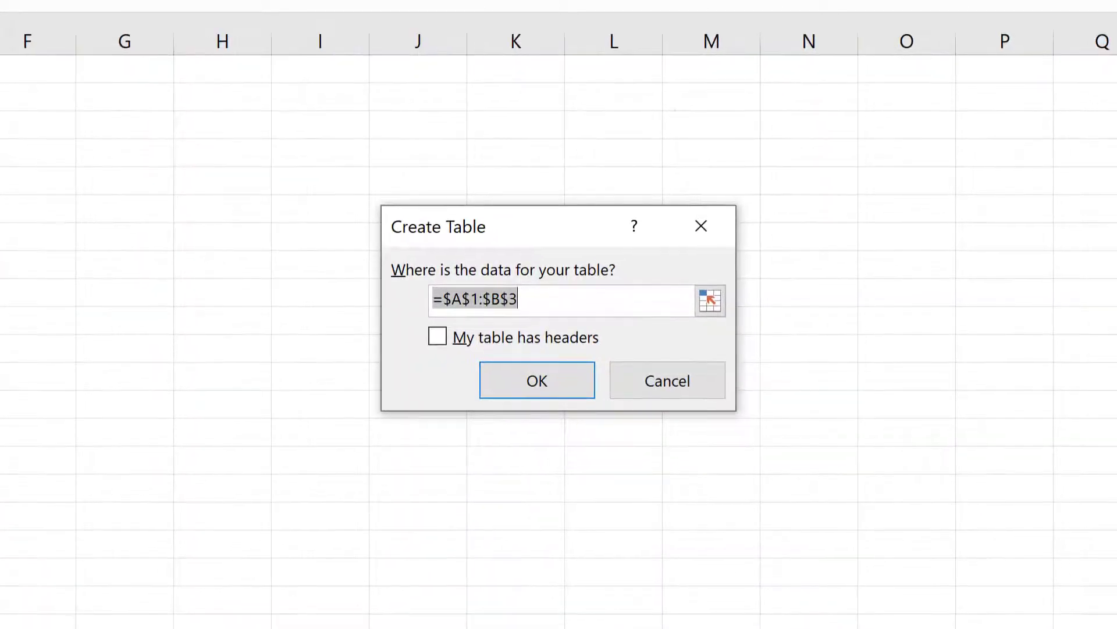
click(438, 337)
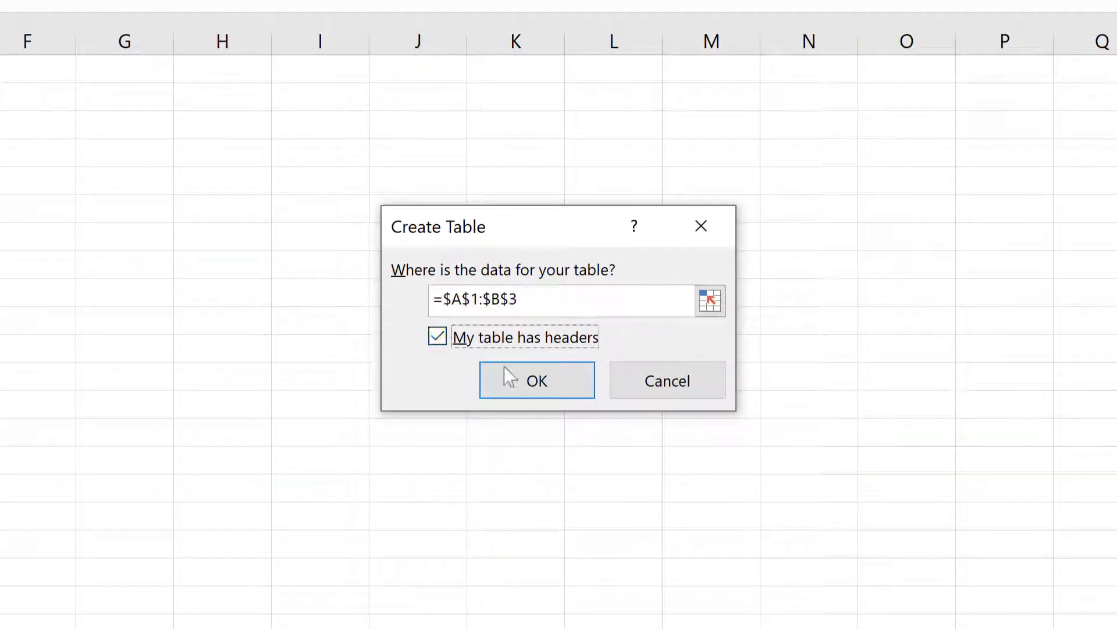
click(536, 381)
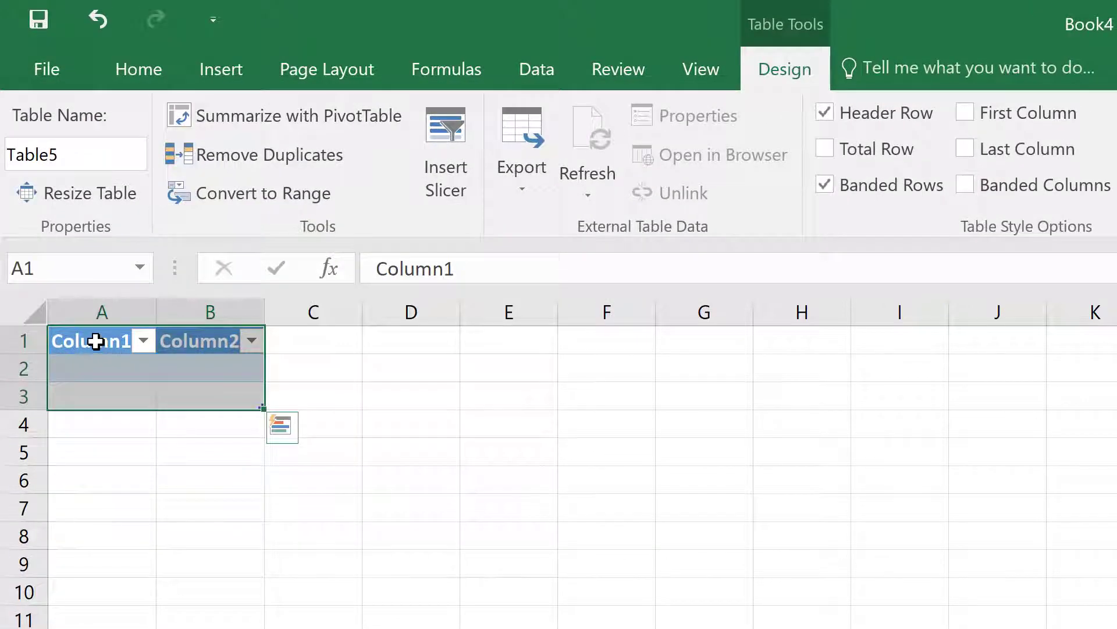
- Rename the table headers to Name and Parent
click(64, 323)
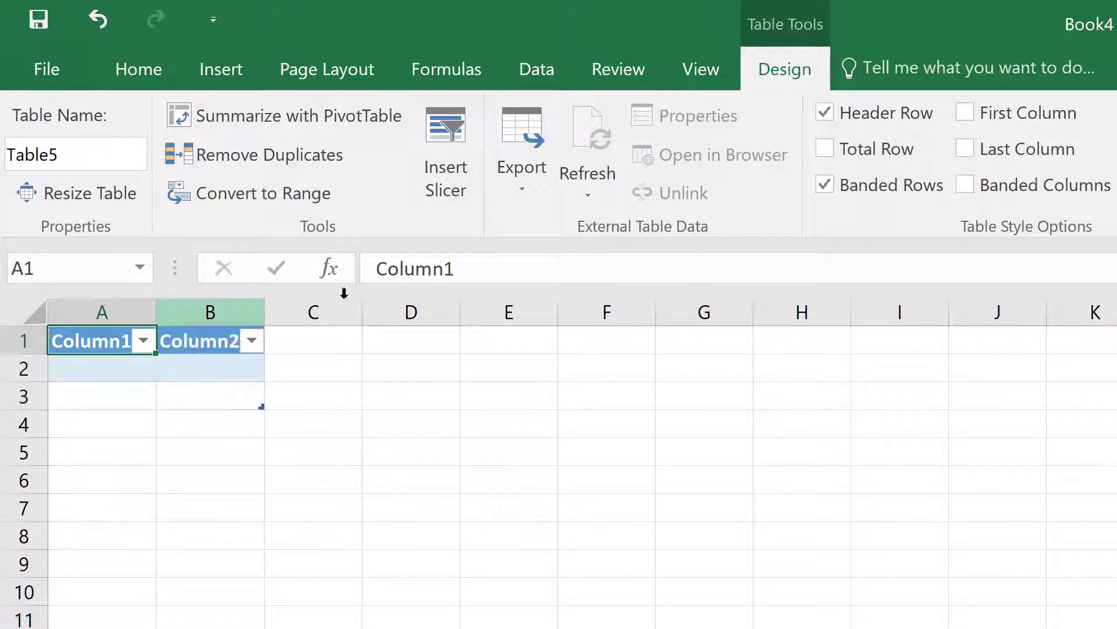
drag(466, 271, 379, 268)
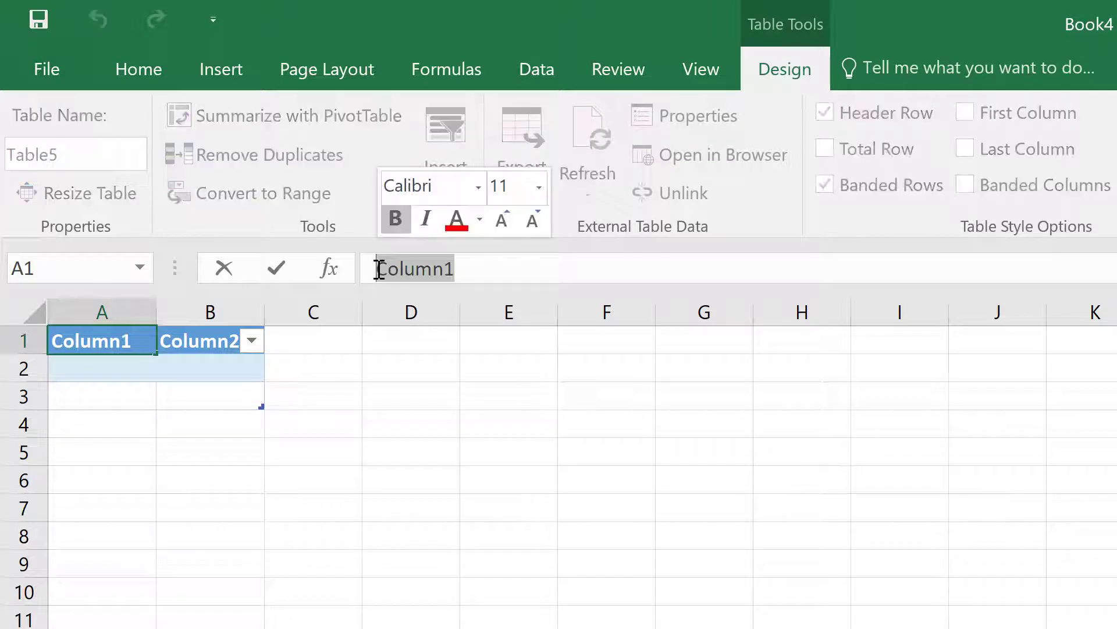
text(Name)
click(203, 338)
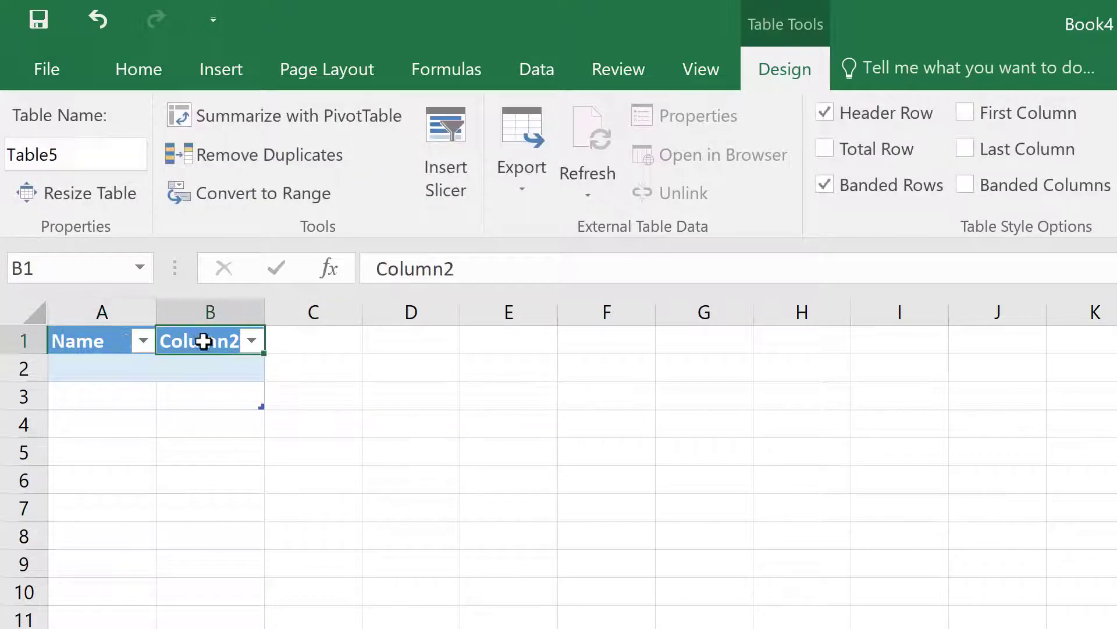
drag(466, 269, 383, 269)
text(Parent)
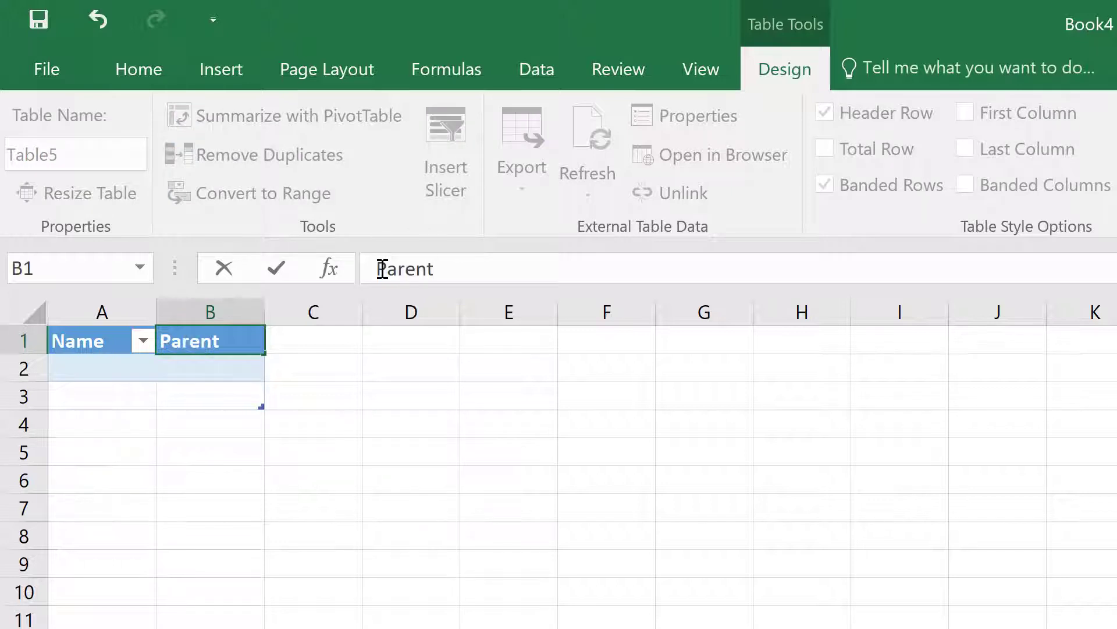
- Enter the task Fix login with parent US185 in row 2
click(90, 363)
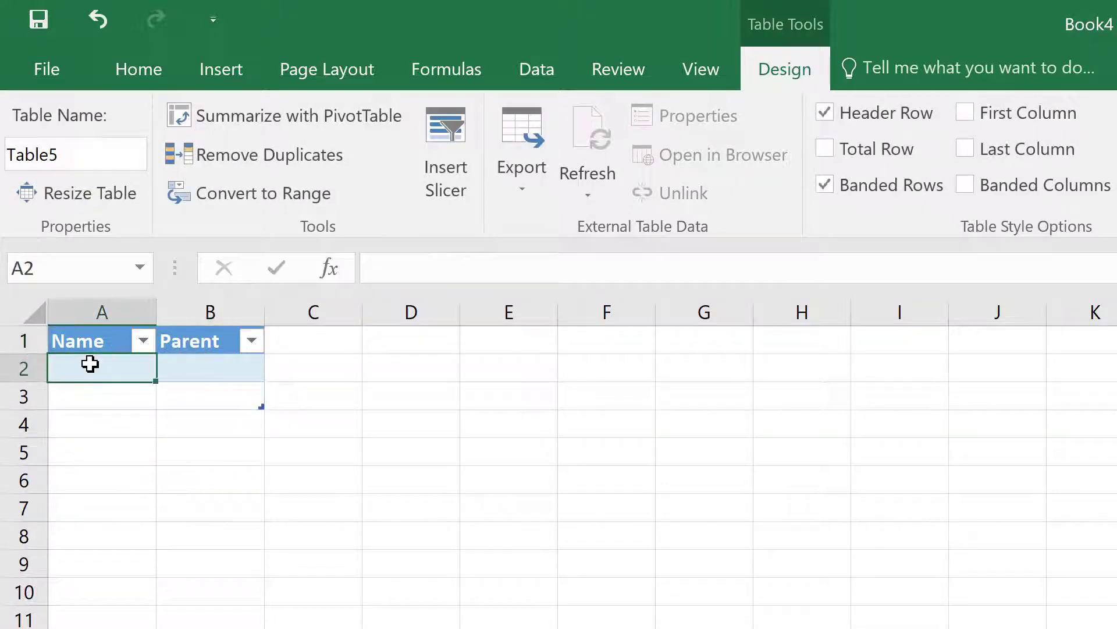
text(Fix login)
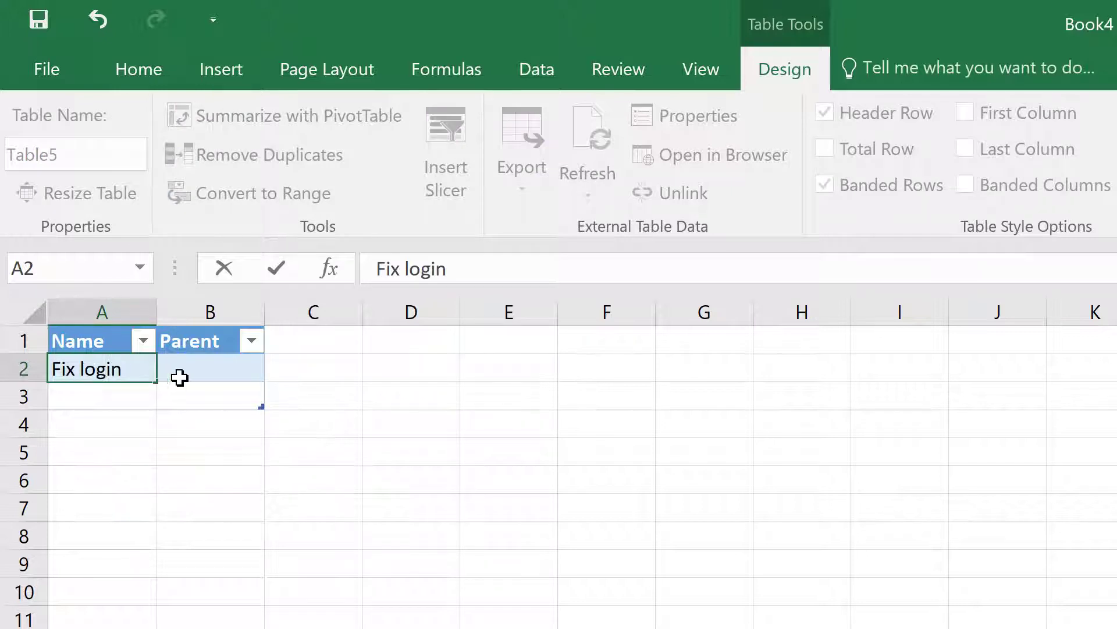
click(180, 375)
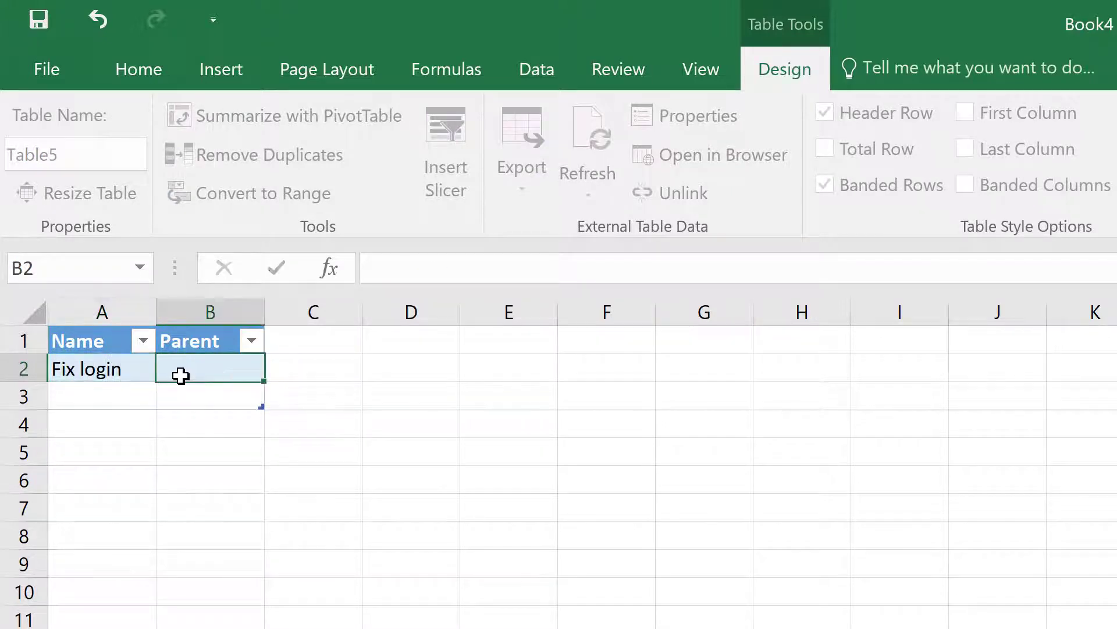
text(US185)
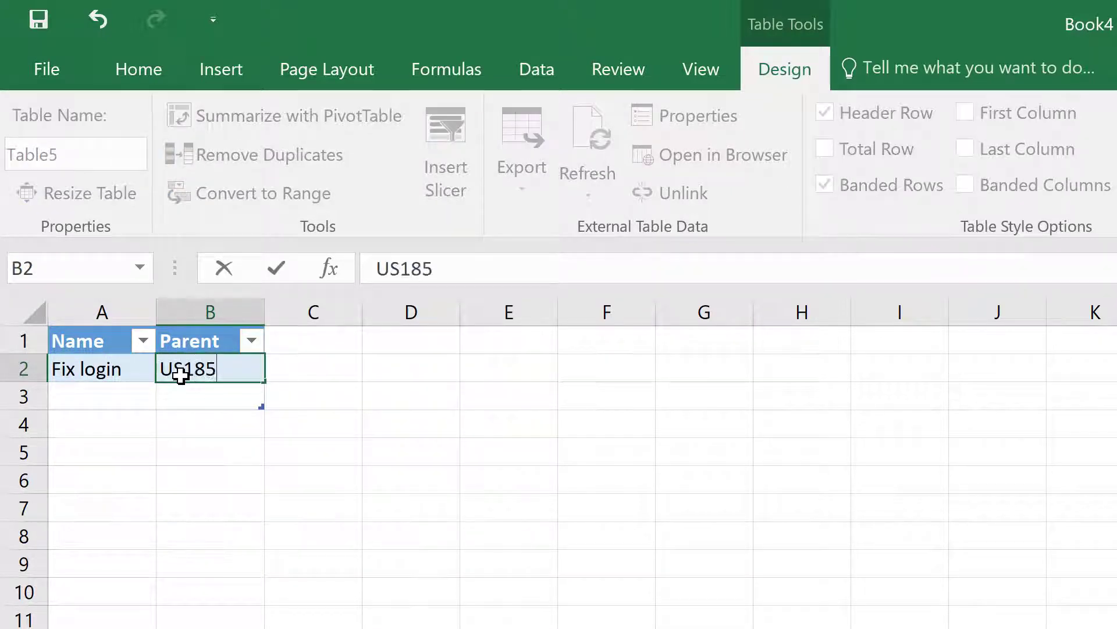
- Add the second task name 'Create new username' in cell A3
double_click(88, 406)
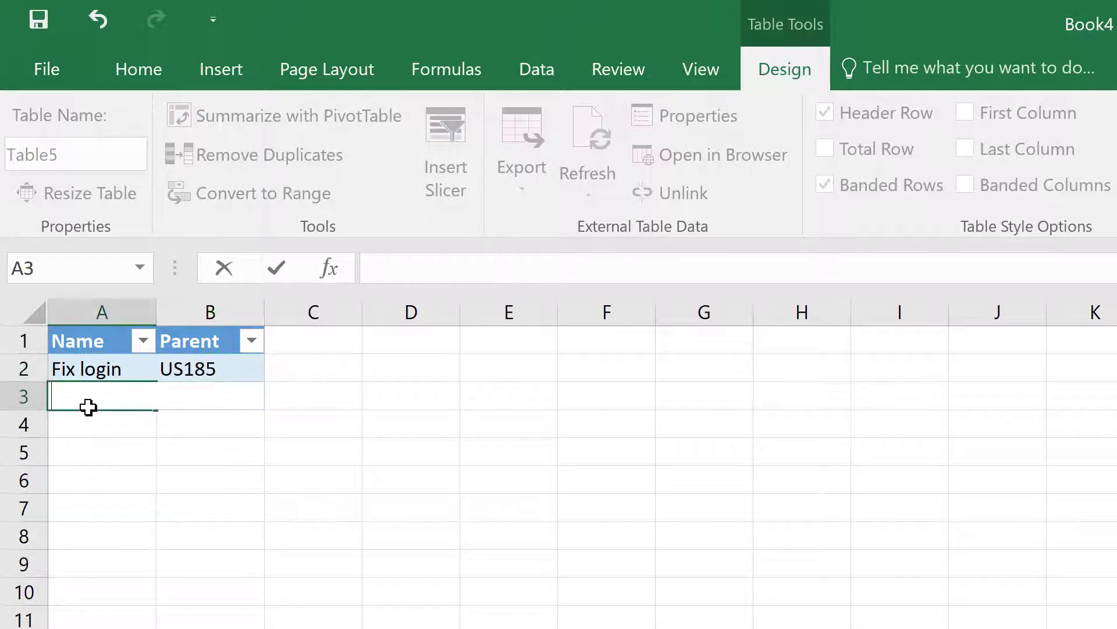
text(Create new username)
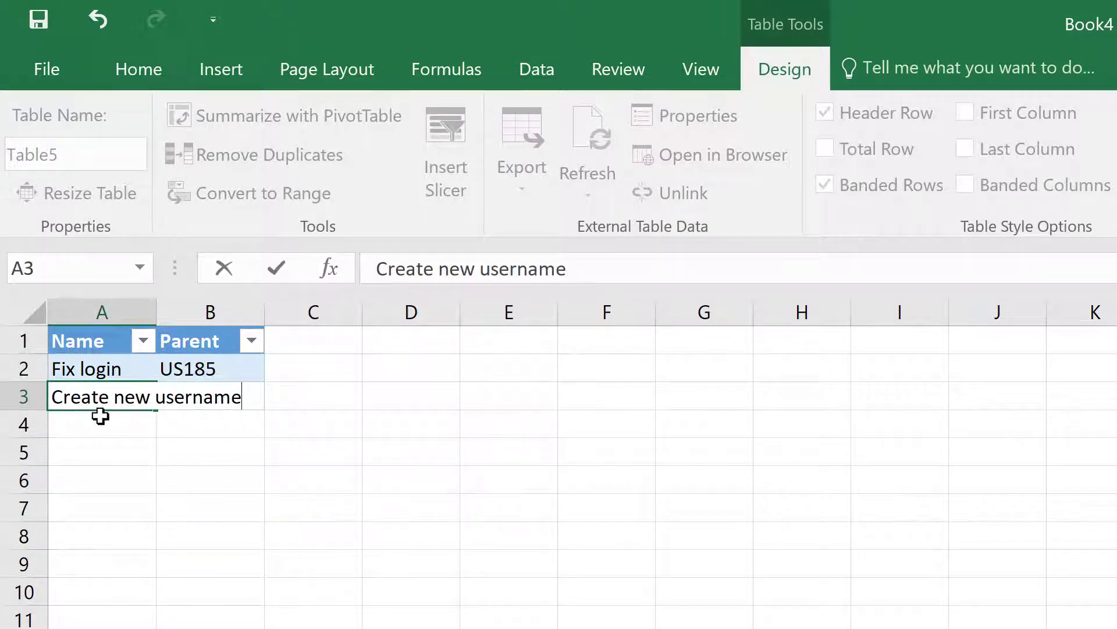
key(Return)
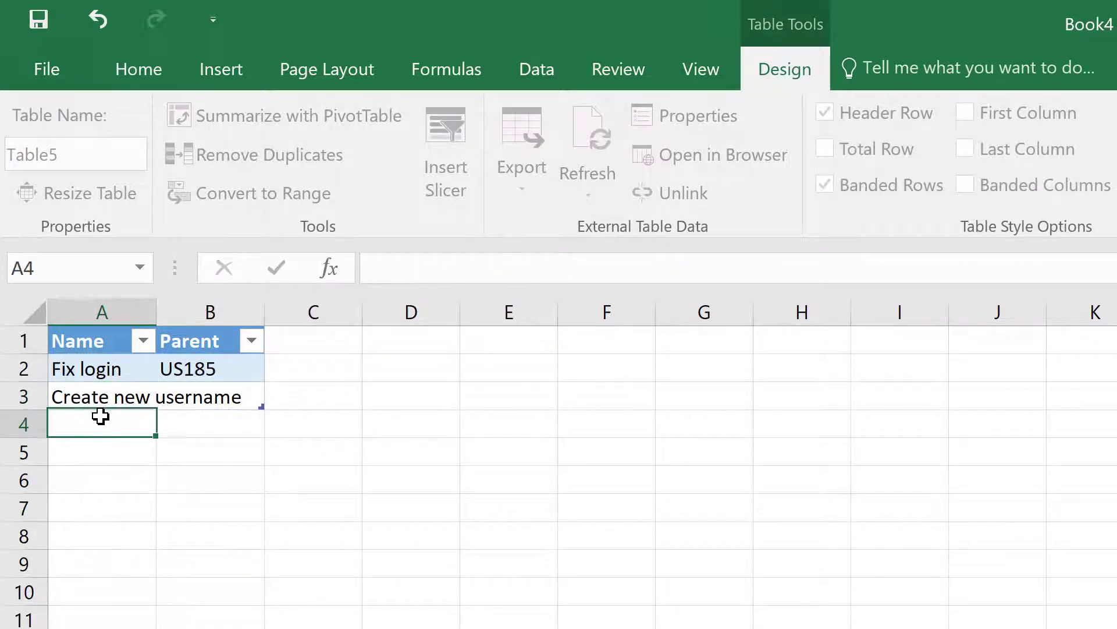
click(249, 395)
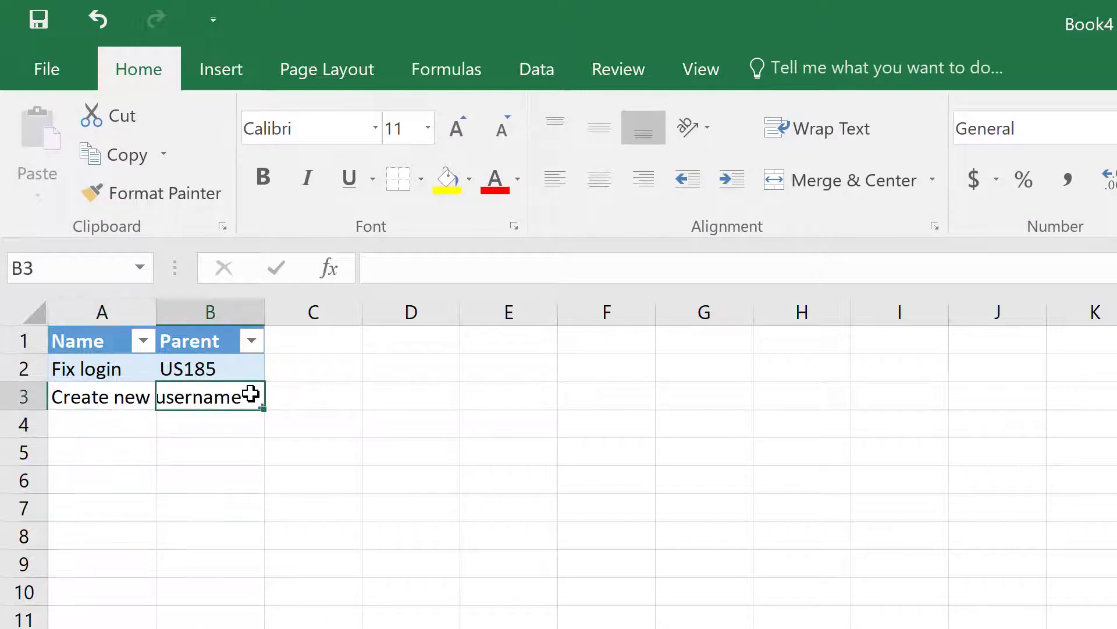
- Widen column A and give the second task parent US185
drag(156, 312, 265, 310)
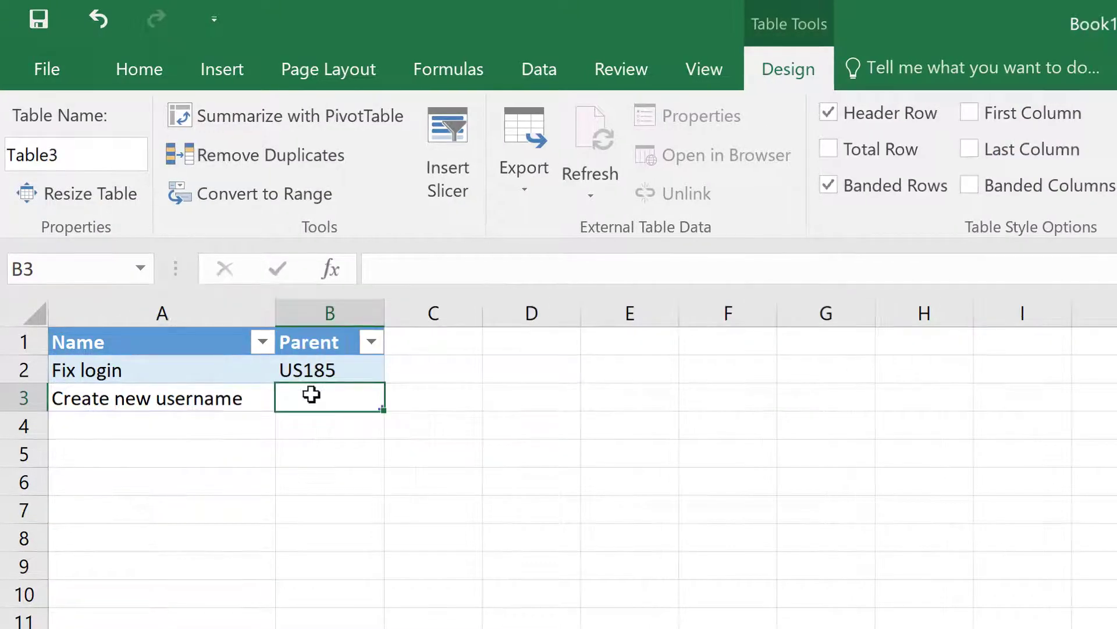
double_click(312, 392)
text(US185)
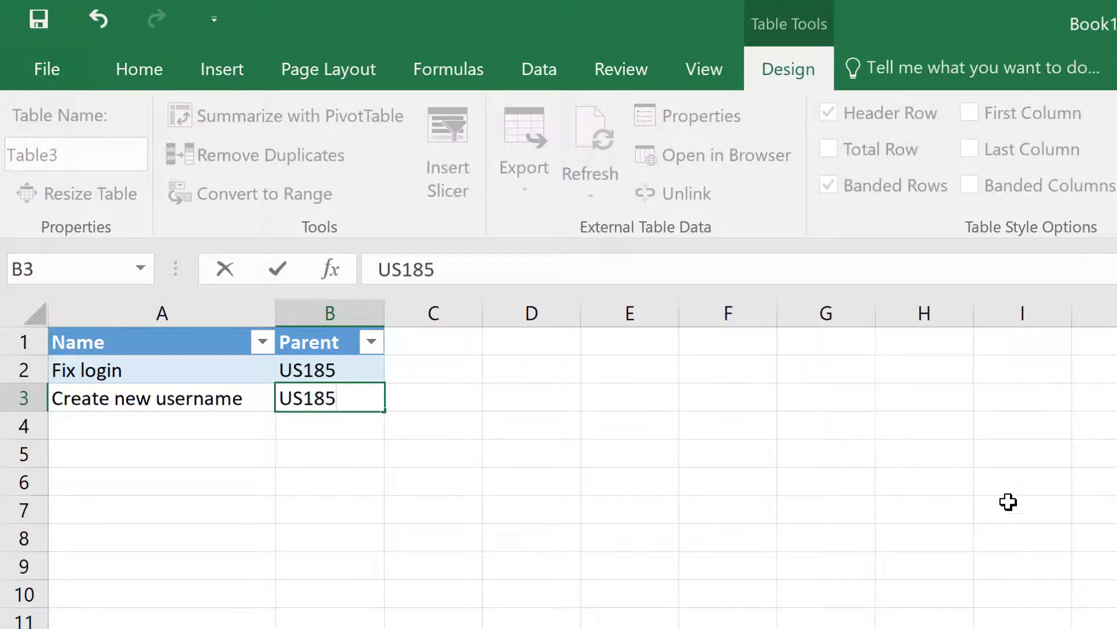
- Validate and import both user-story rows into CA Agile Central
click(1071, 468)
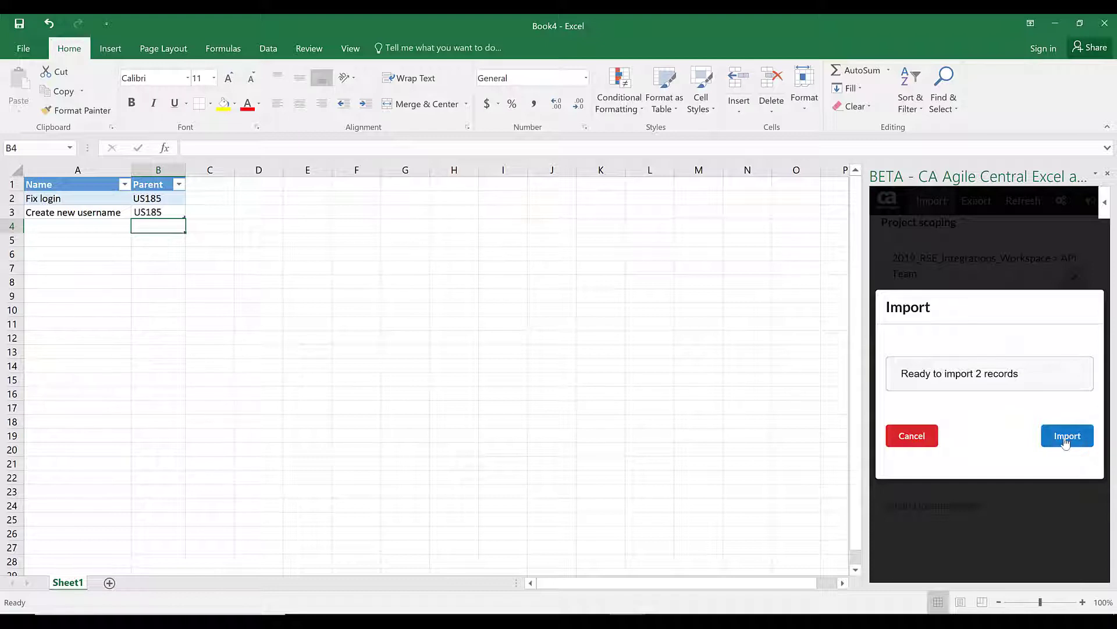
click(1067, 441)
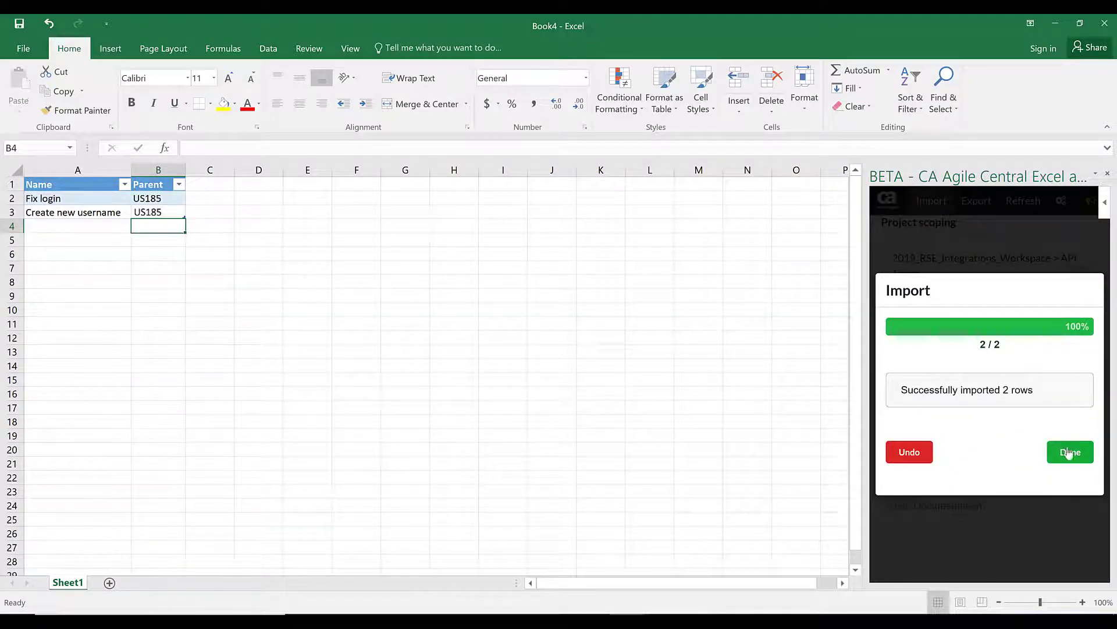
click(1069, 451)
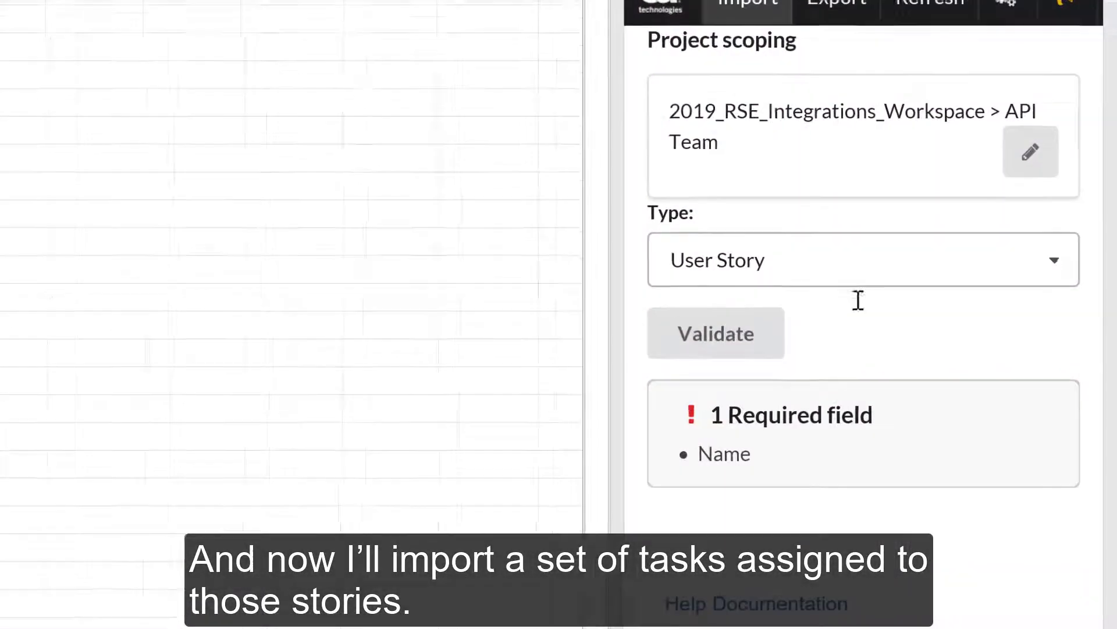
- Set the add-in's import type to Task
click(1052, 277)
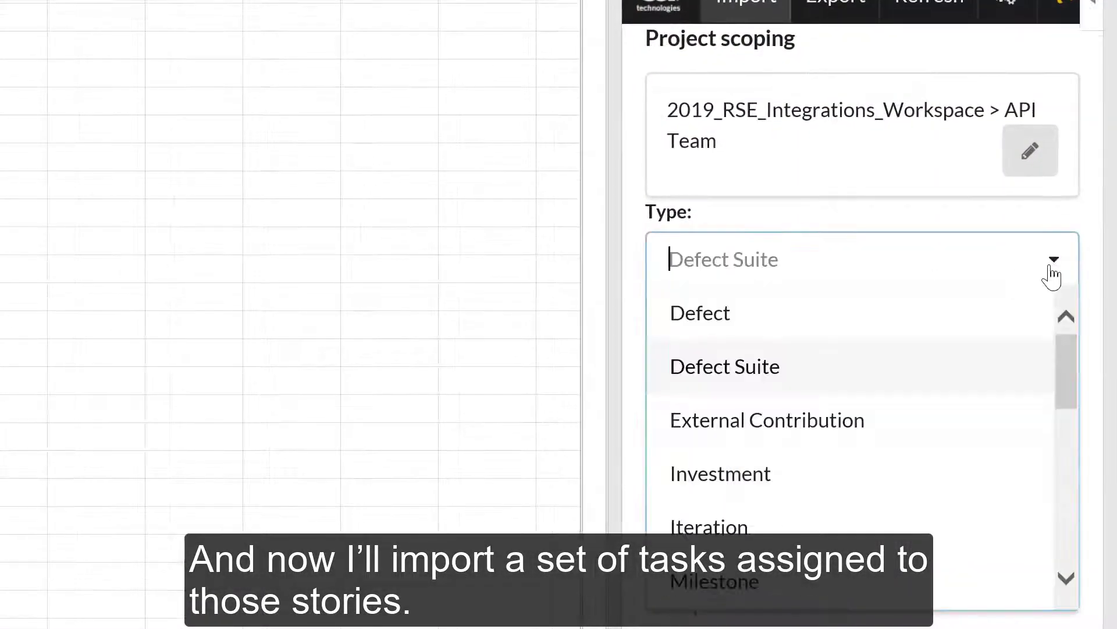
drag(1070, 378, 1066, 304)
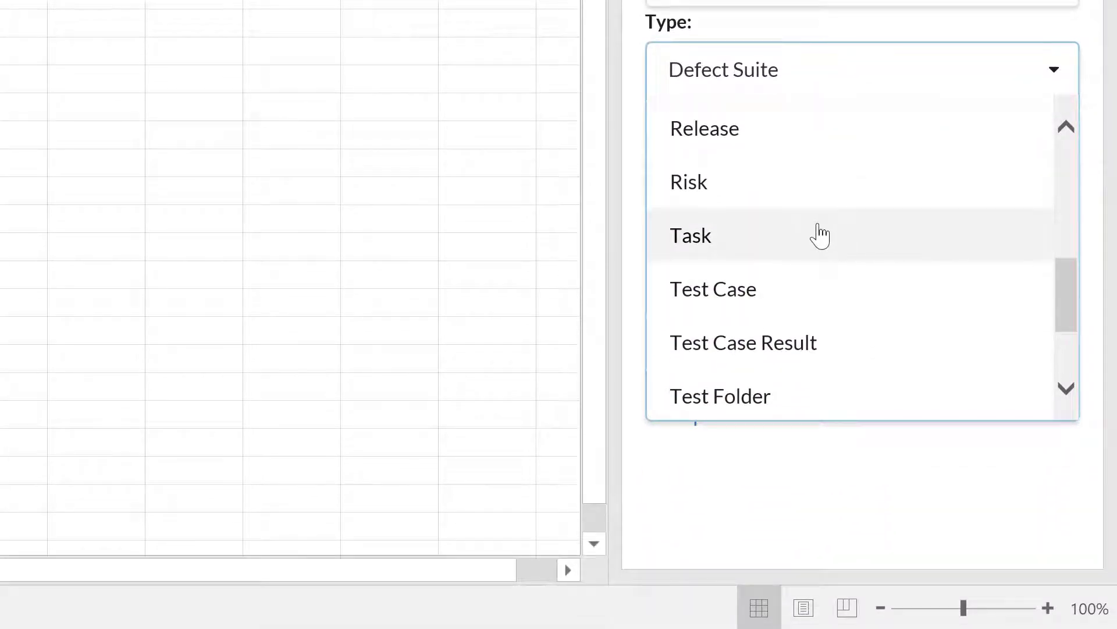
click(820, 235)
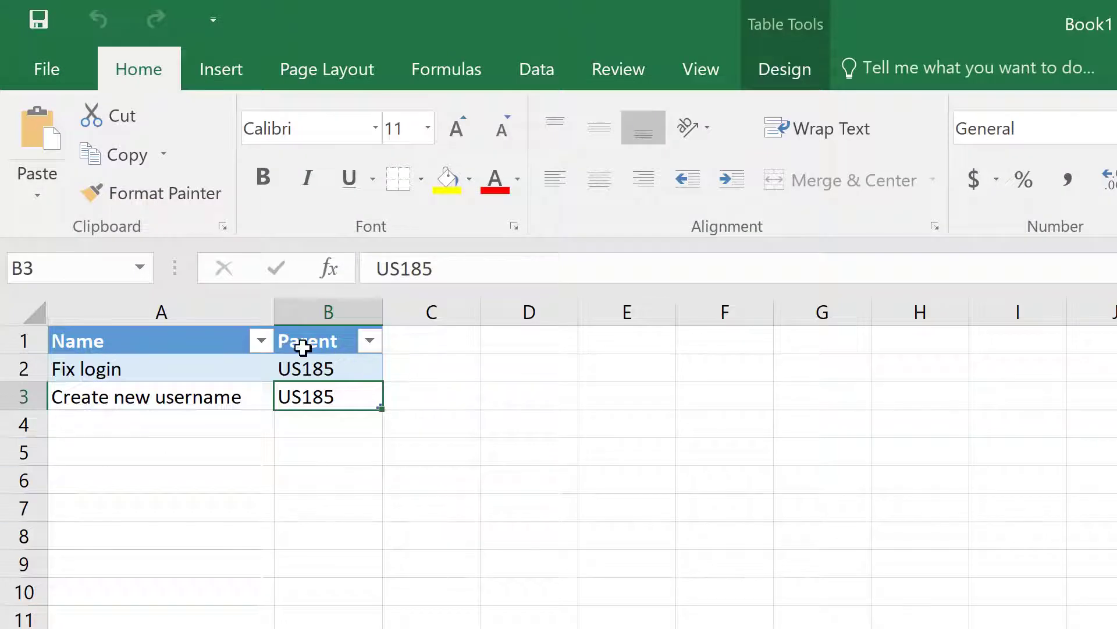
- Rename the Parent header to Work Product and enter tasks Find credentials and Perform testing
click(303, 344)
drag(441, 269, 353, 272)
text(Work Product)
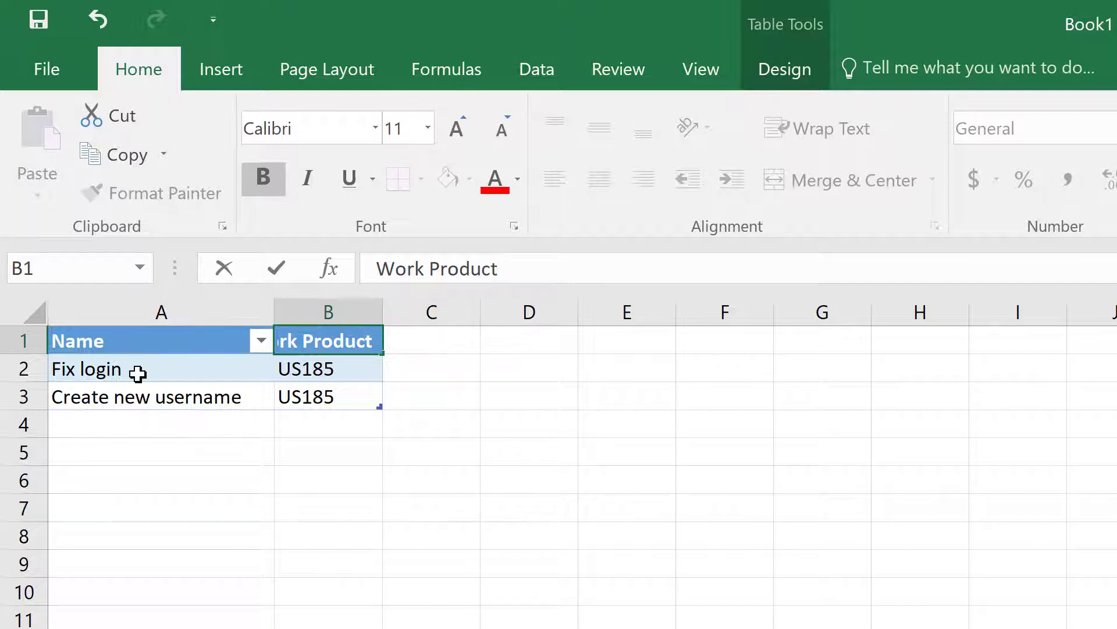
click(138, 373)
text(Find credentials)
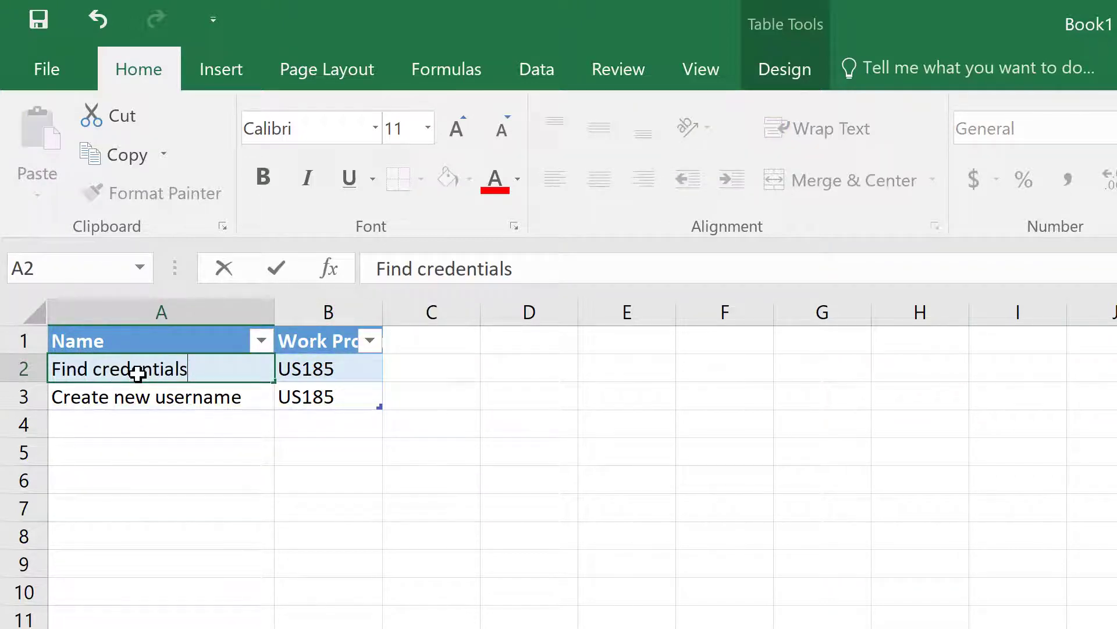
click(137, 399)
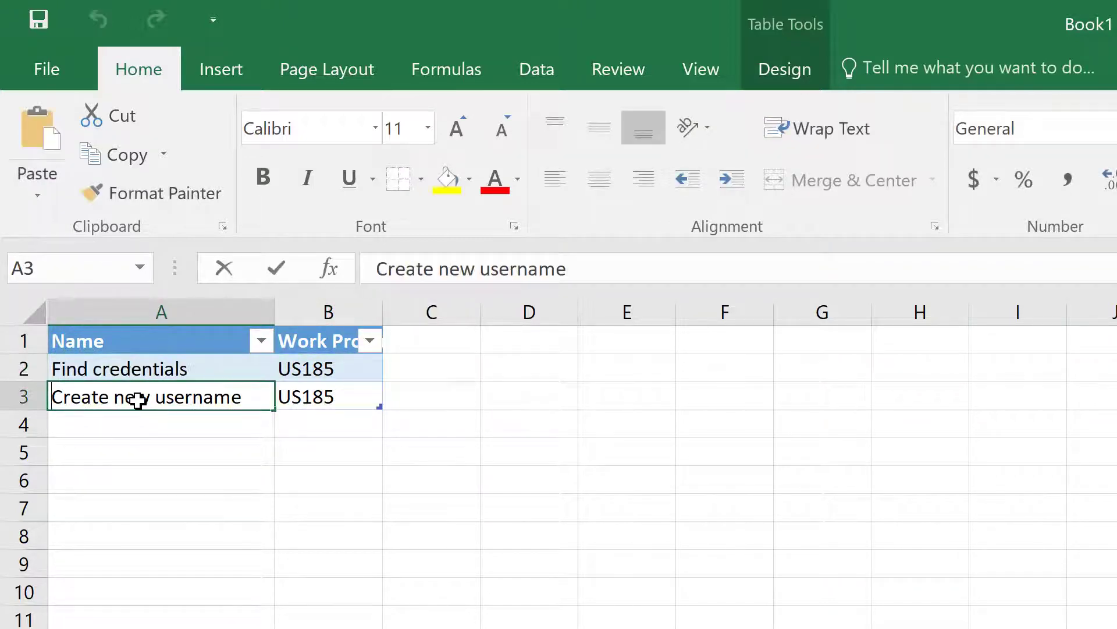
text(Perform testing)
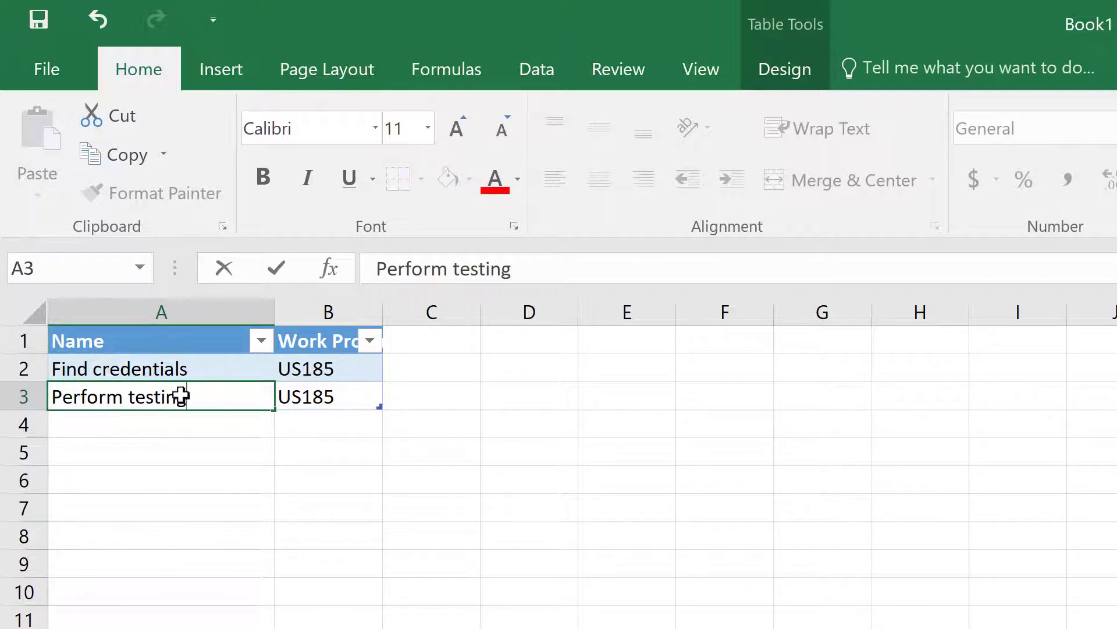
- Change the first task's work product to US188 and start correcting the second
click(344, 369)
text(188)
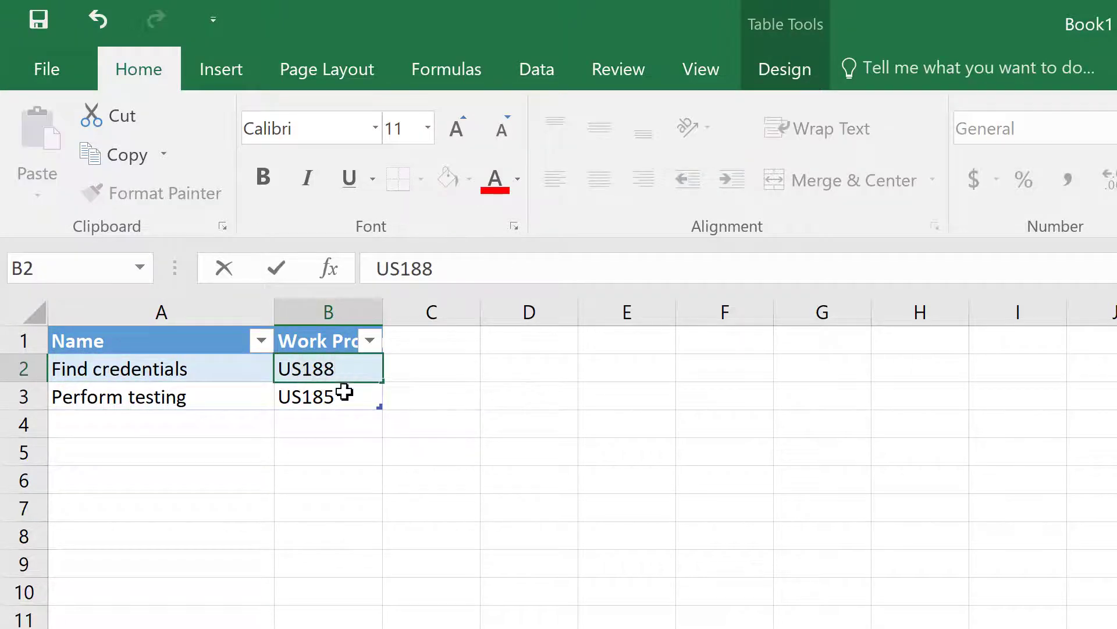
double_click(345, 396)
key(BackSpace)
- Finish the second work product as US188, then validate and import both tasks
text(8)
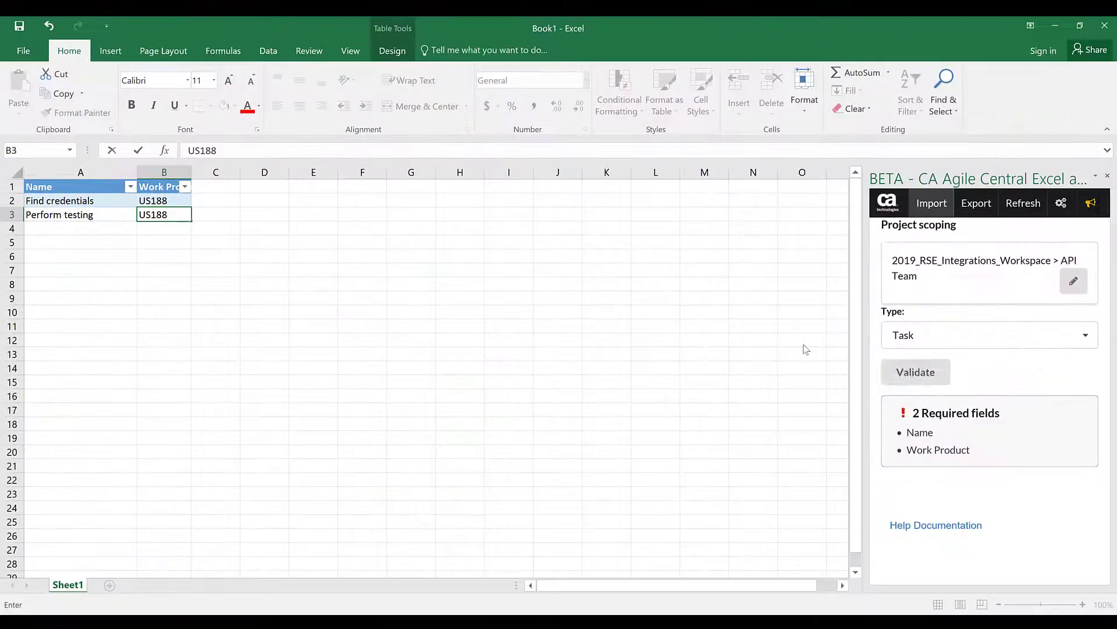
click(886, 379)
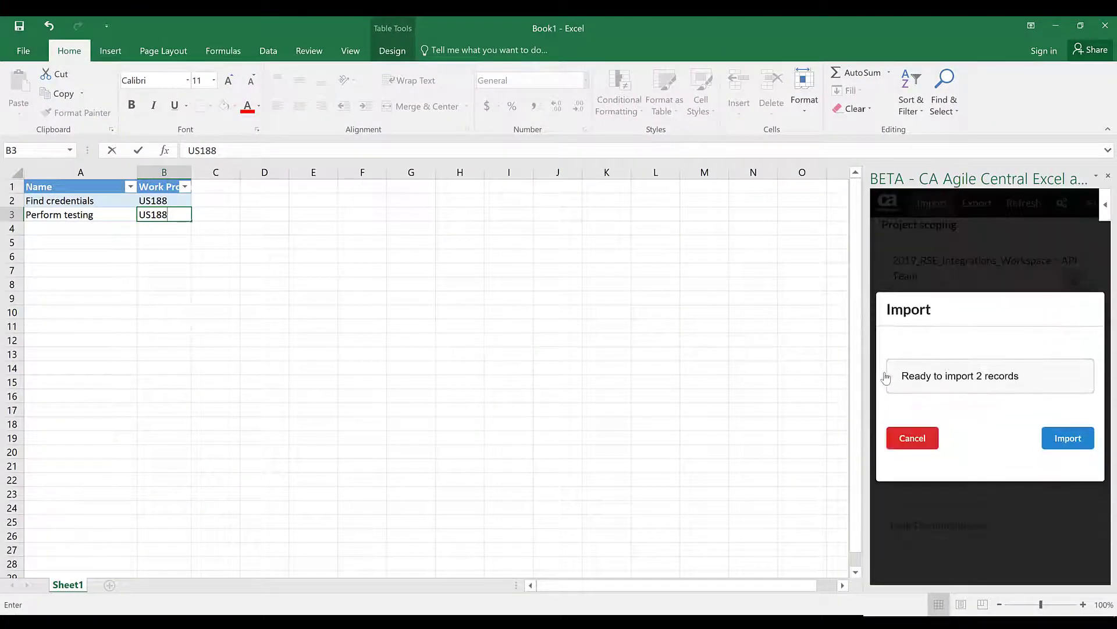
click(1064, 439)
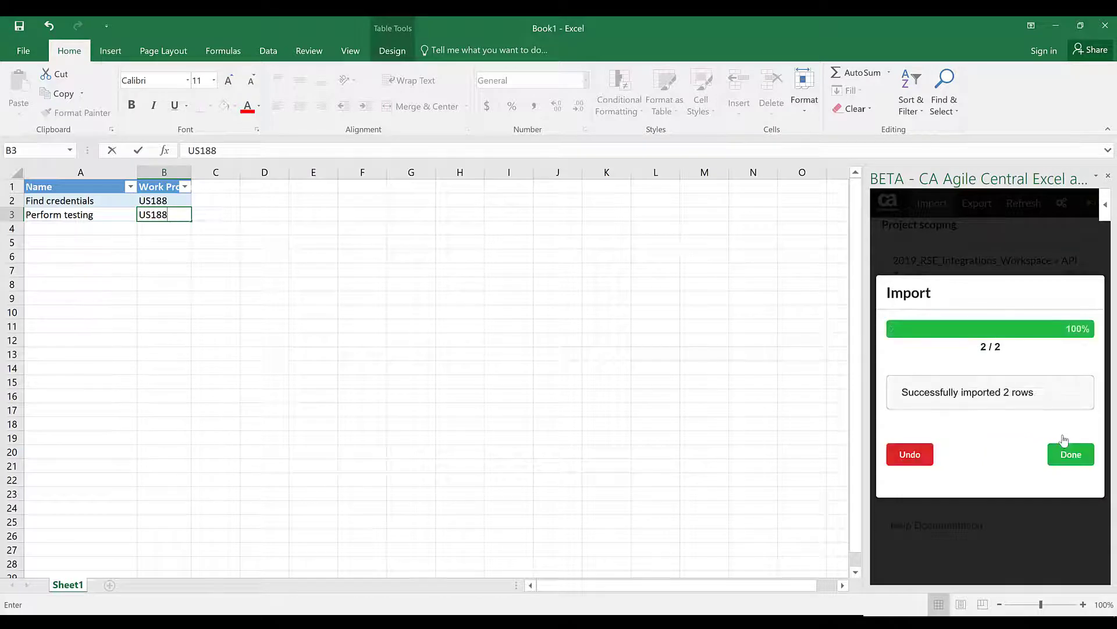
click(1068, 456)
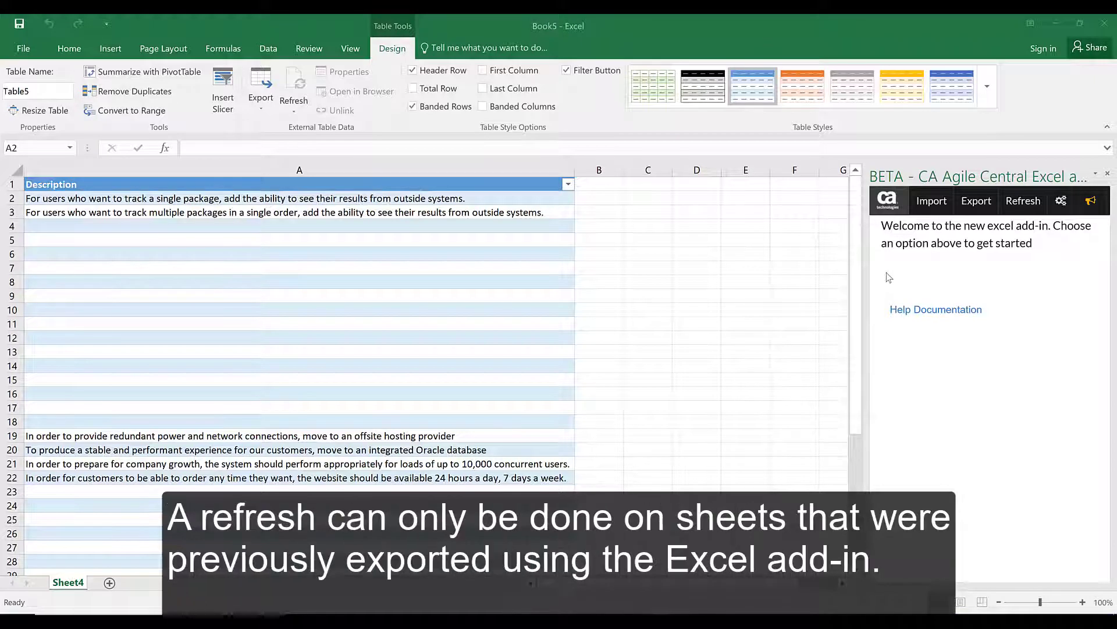
- Refresh Sheet4 from the add-in's Refresh panel
click(1021, 209)
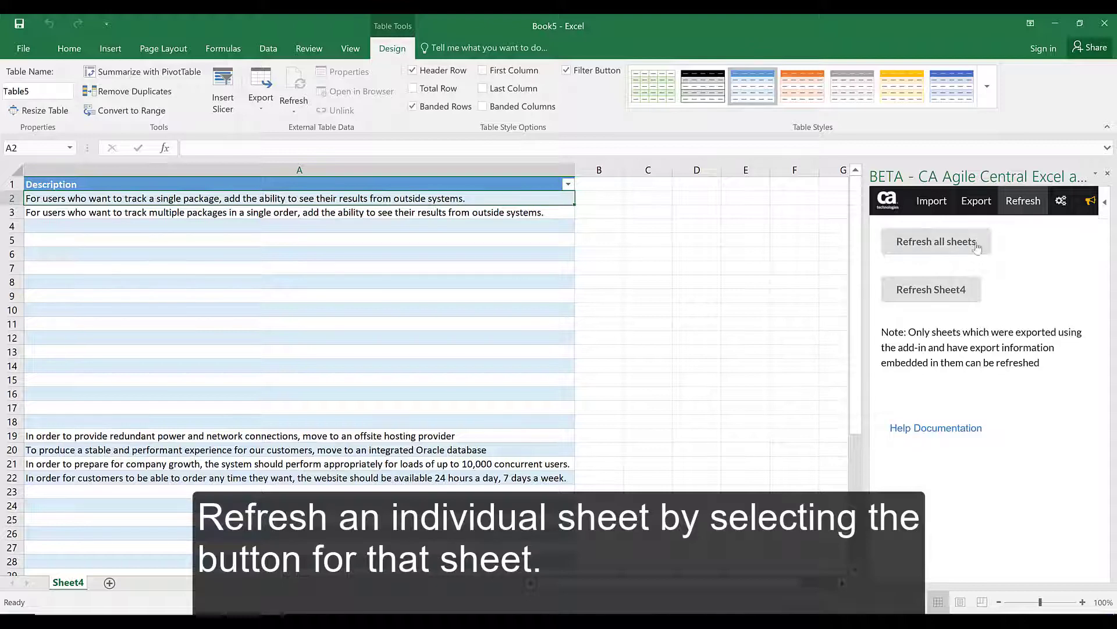
click(924, 293)
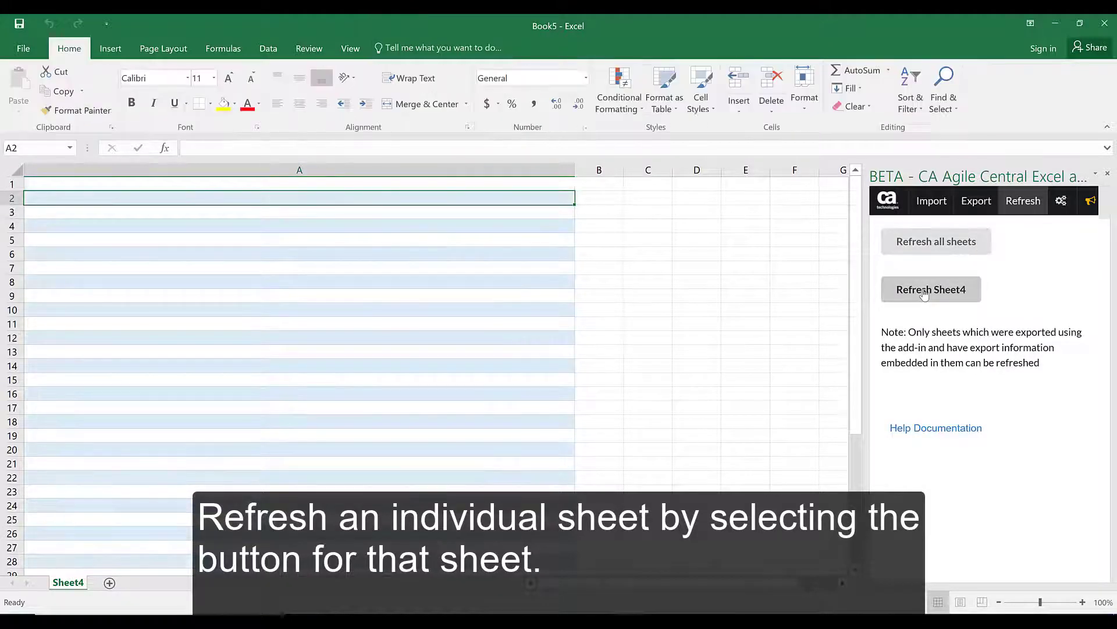